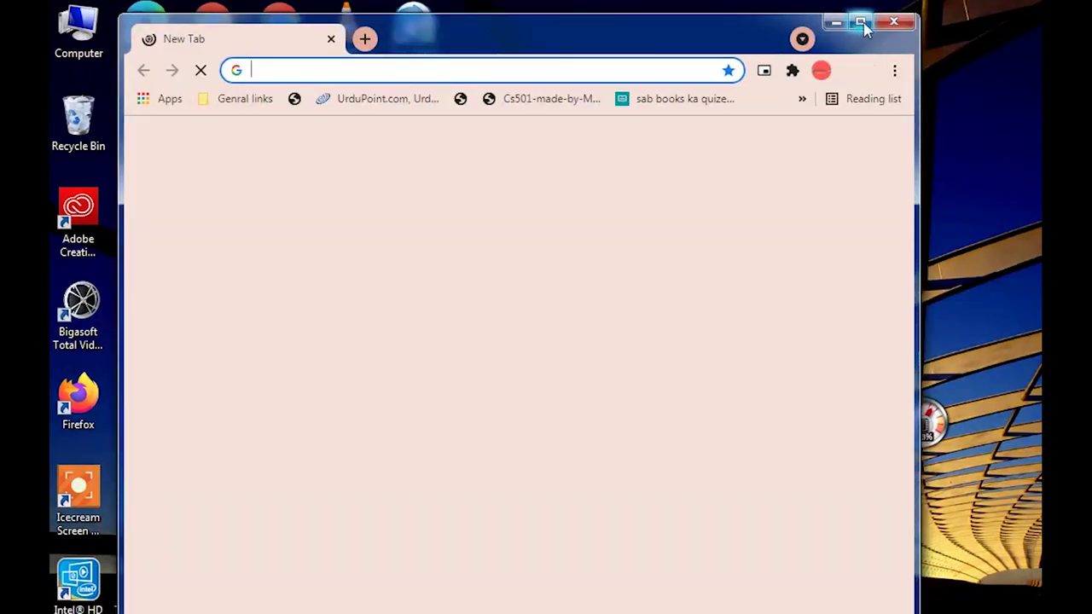
Maximize the Chrome window and focus its empty address bar
click(862, 24)
click(479, 43)
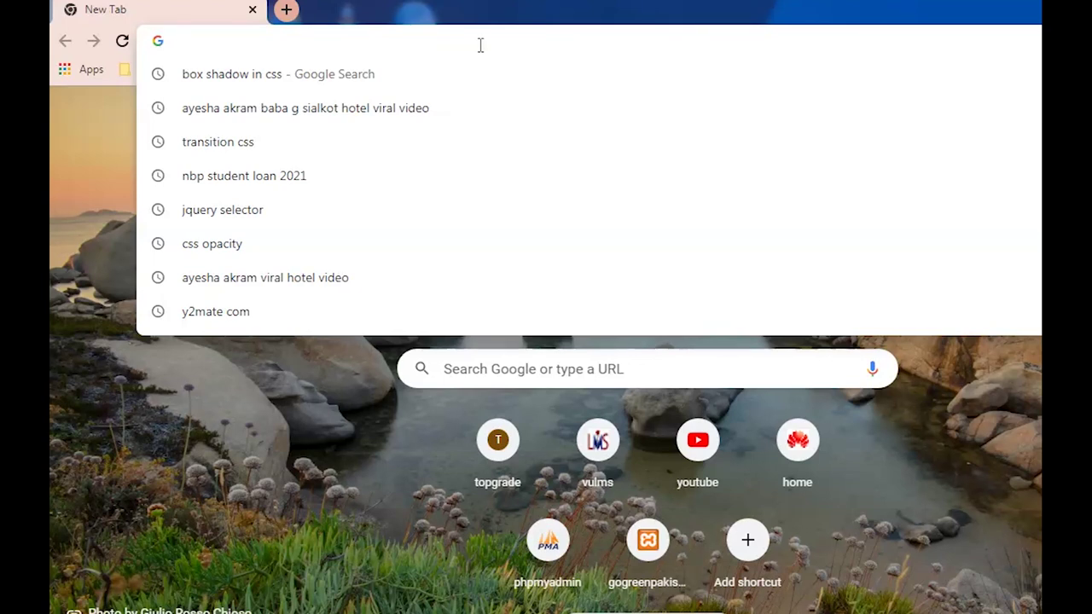
Search Google for 'download audacity for windows', enlarge the results, and open the official download page
text(down)
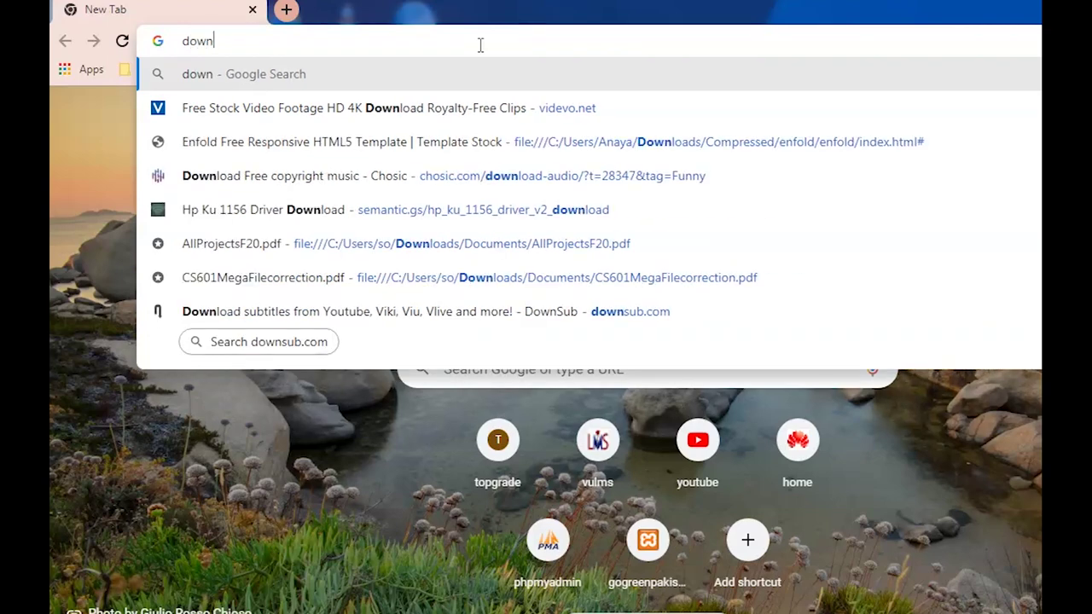
text(lode a)
key(BackSpace)
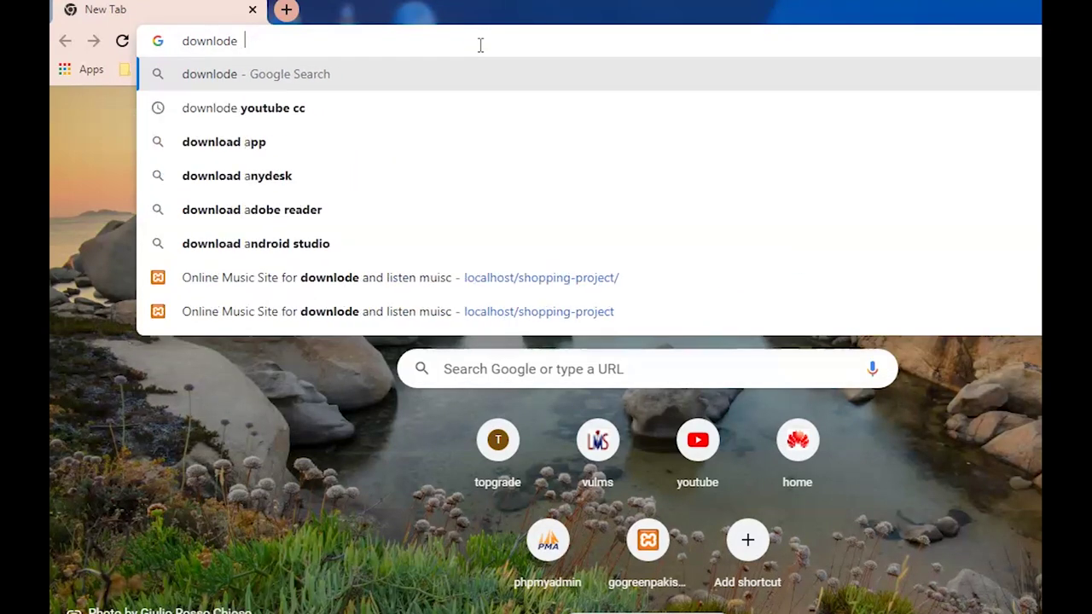
text(adu)
key(BackSpace)
key(BackSpace)
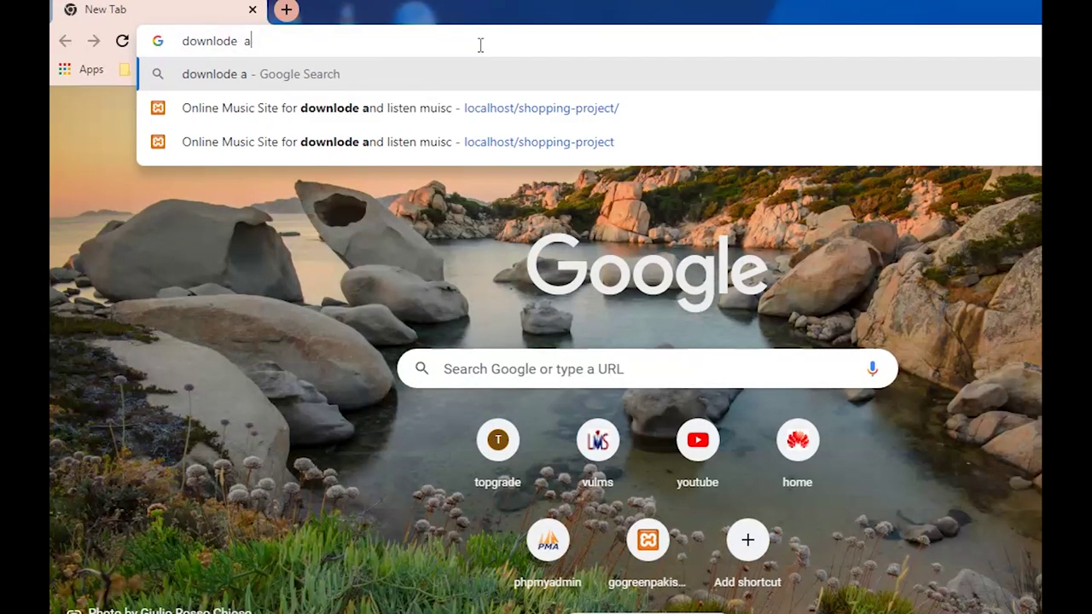
text(dacity)
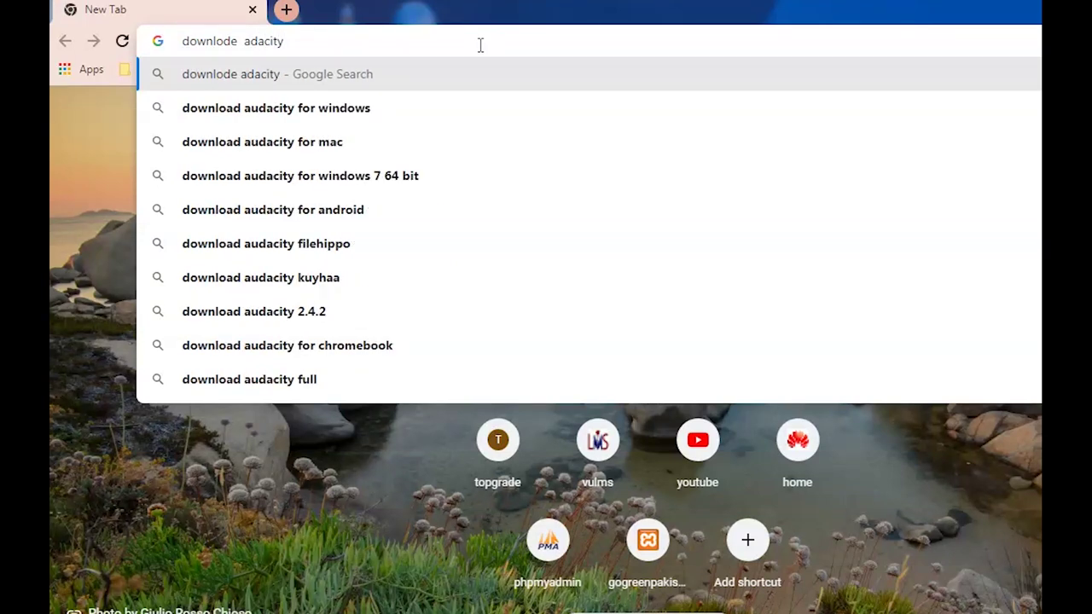
key(Down)
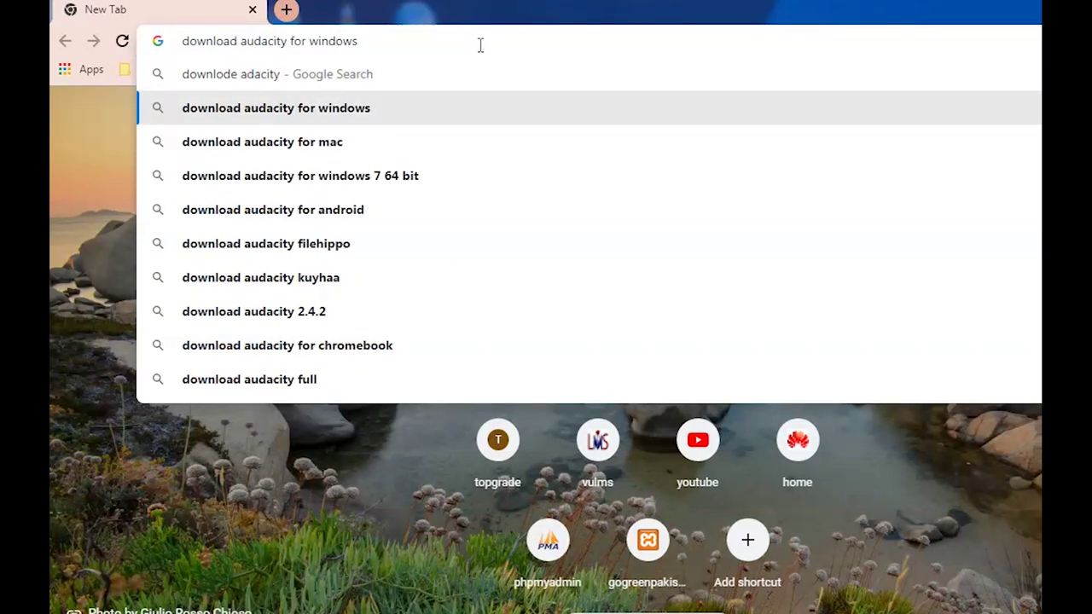
key(Return)
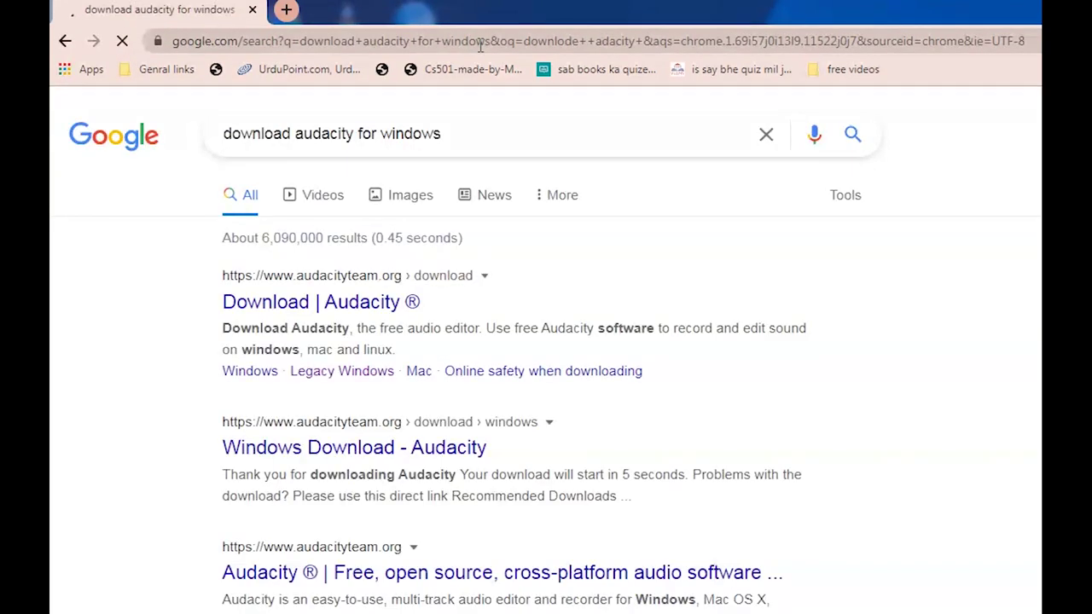
key(ctrl+plus)
key(ctrl+plus)
key(ctrl+plus)
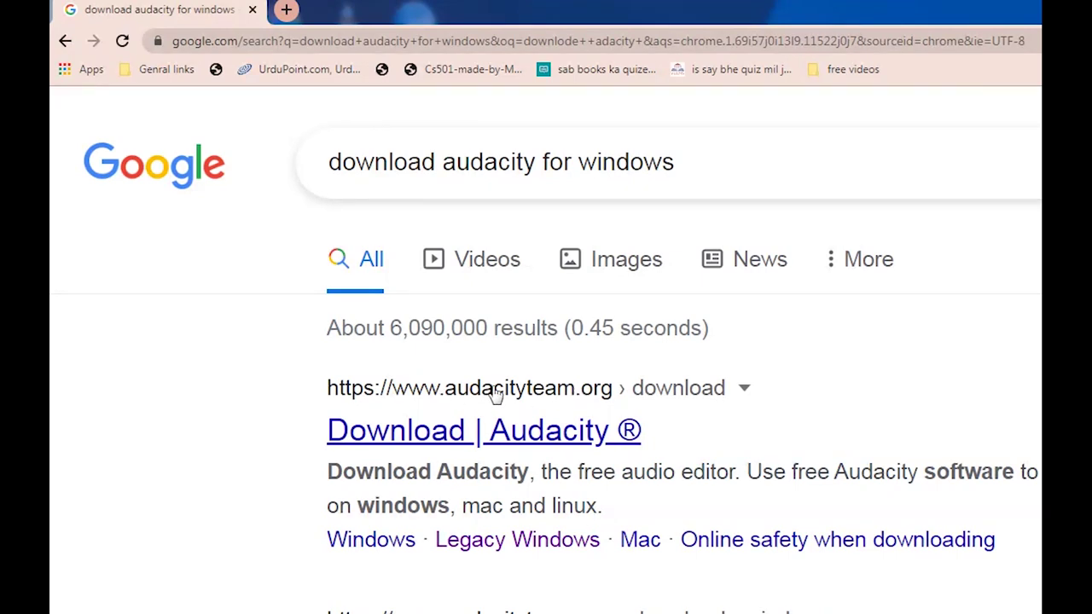
click(530, 436)
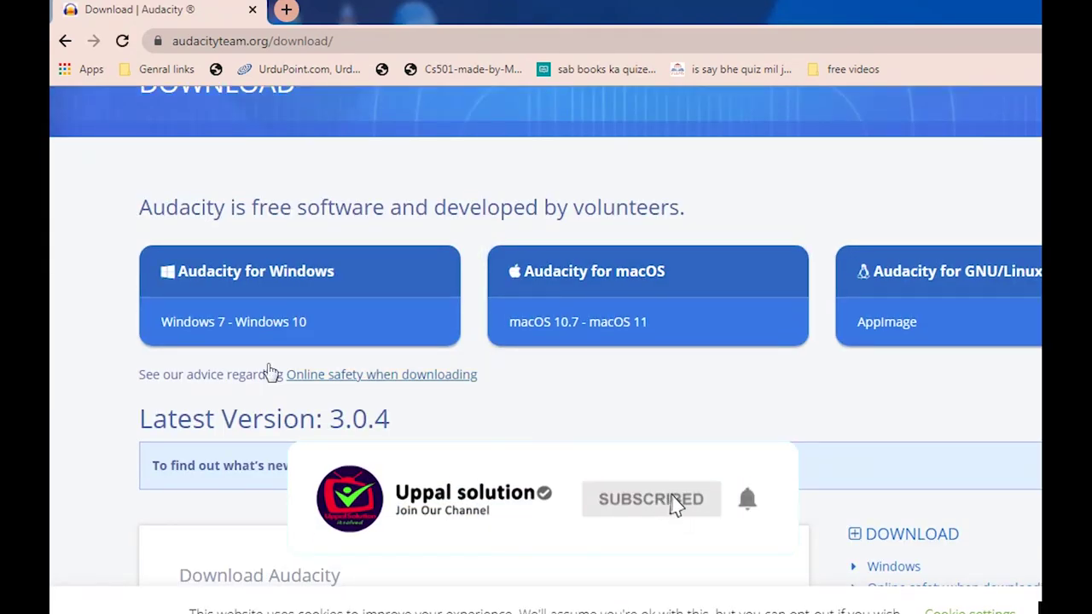
Open the Audacity for Windows page and check where the 3.0.4 x64 installer will be saved
click(234, 288)
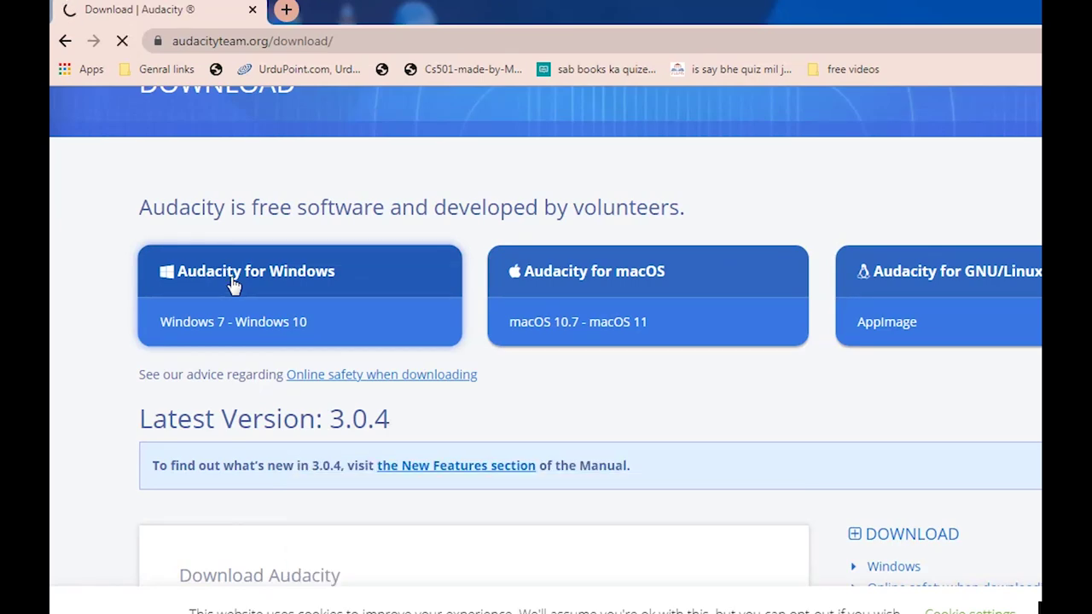
scroll(516, 424, down, 2)
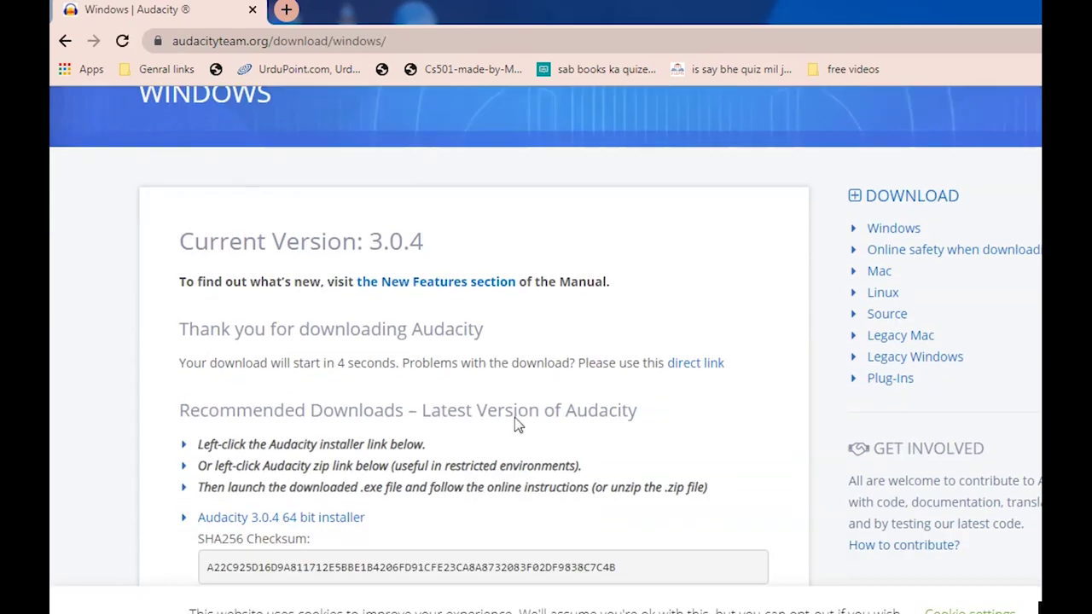
scroll(516, 424, down, 2)
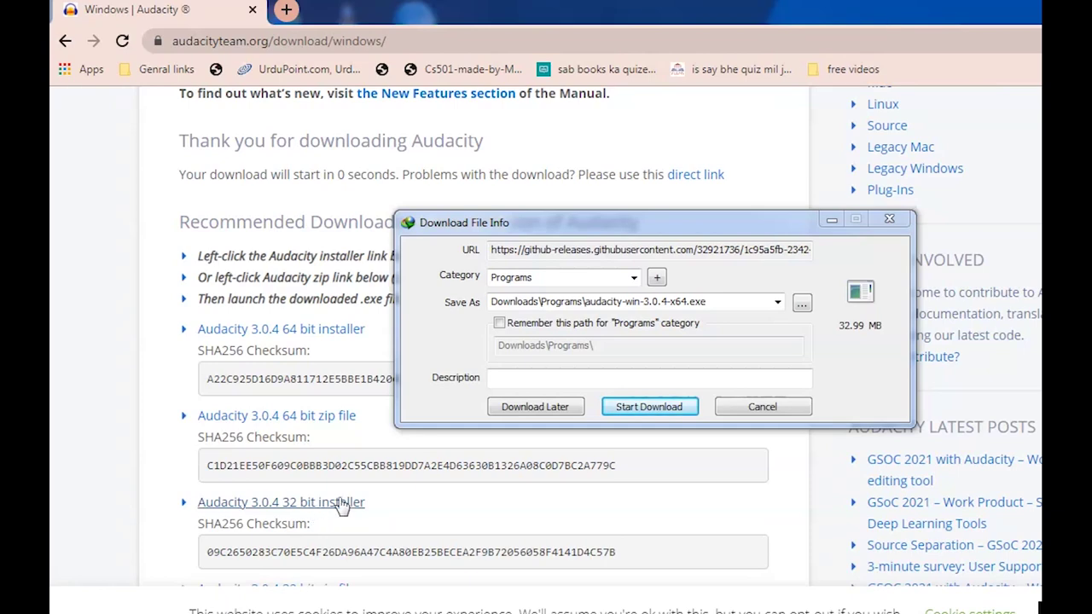
click(709, 300)
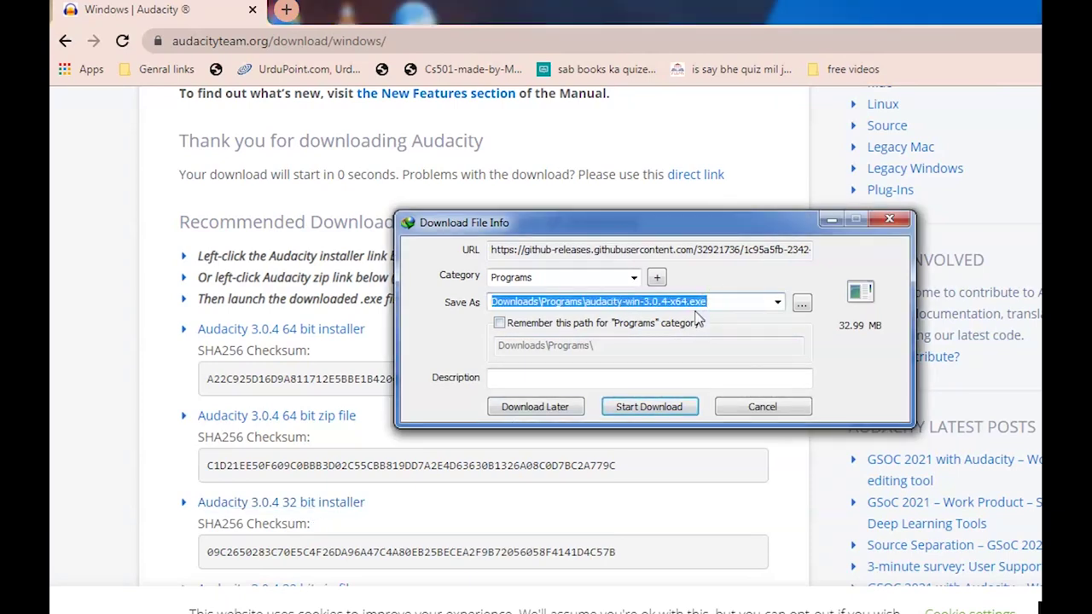
Start downloading audacity-win-3.0.4-x64.exe in Internet Download Manager, pausing and resuming once
click(648, 407)
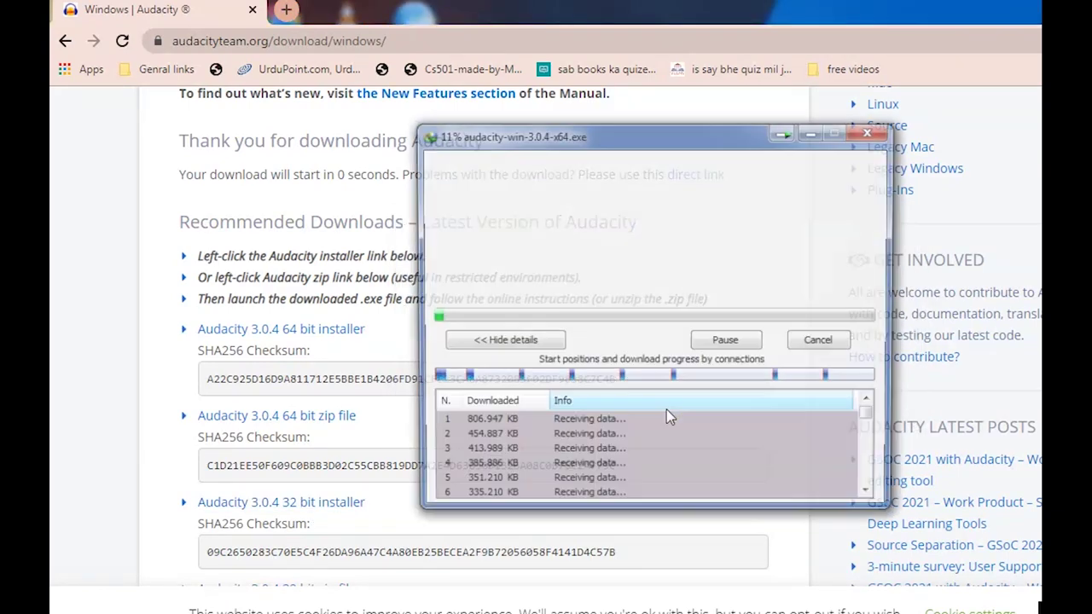
click(720, 342)
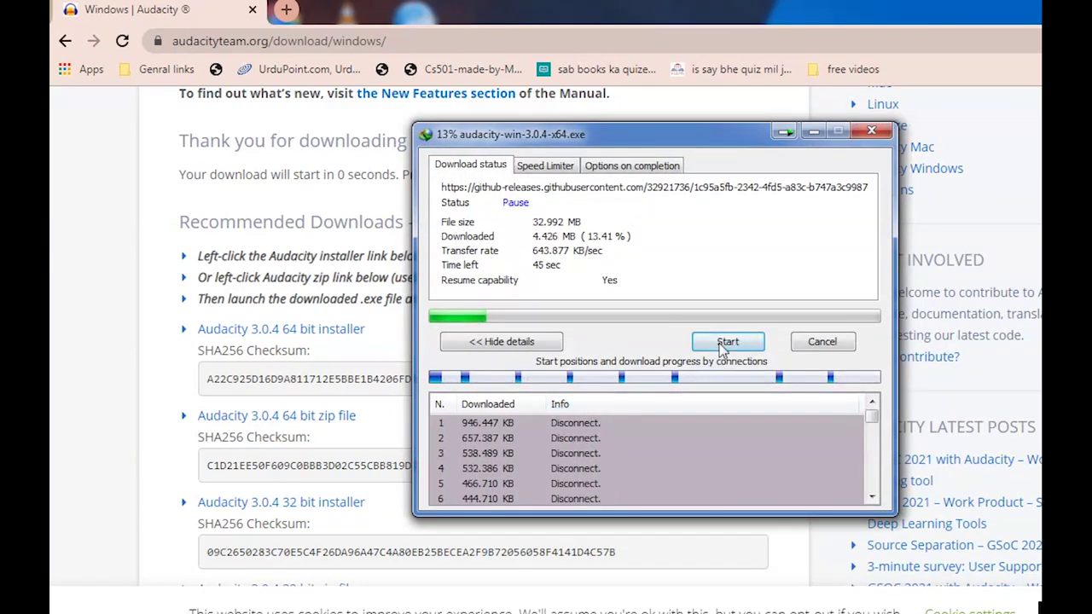
click(721, 343)
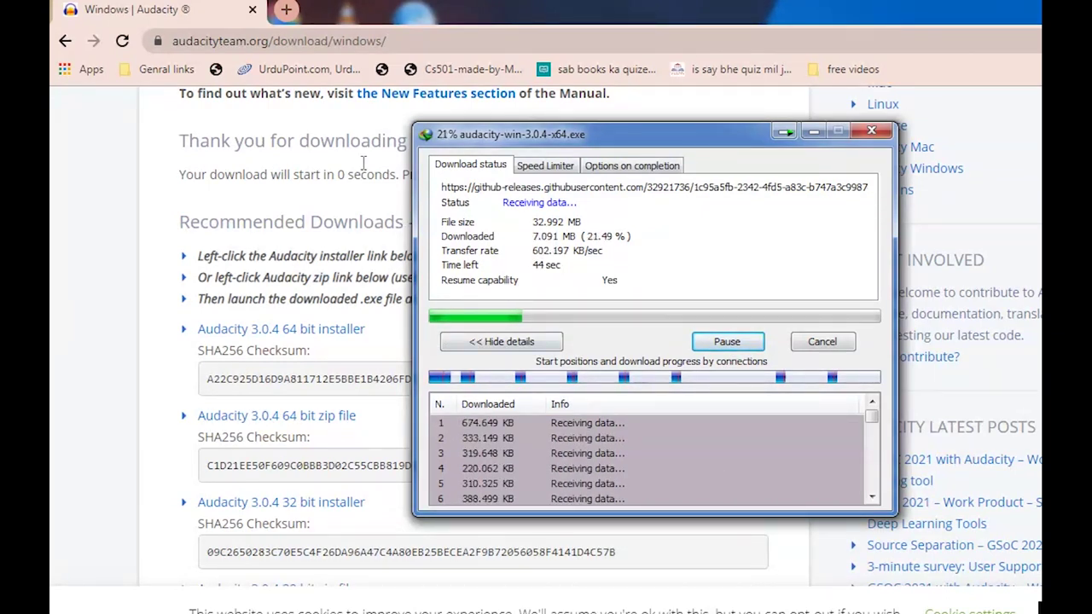
Return to Chrome and open the YouTube shortcut in a new tab
click(167, 69)
right_click(189, 96)
click(209, 108)
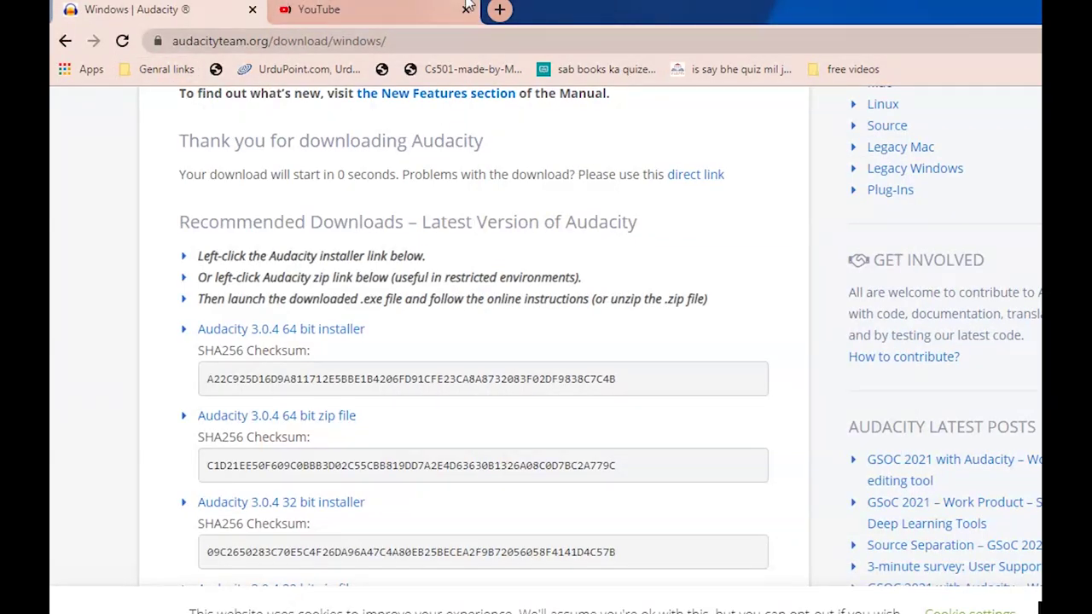
Search YouTube for 'uppal solution', then launch the downloaded Audacity installer
click(418, 6)
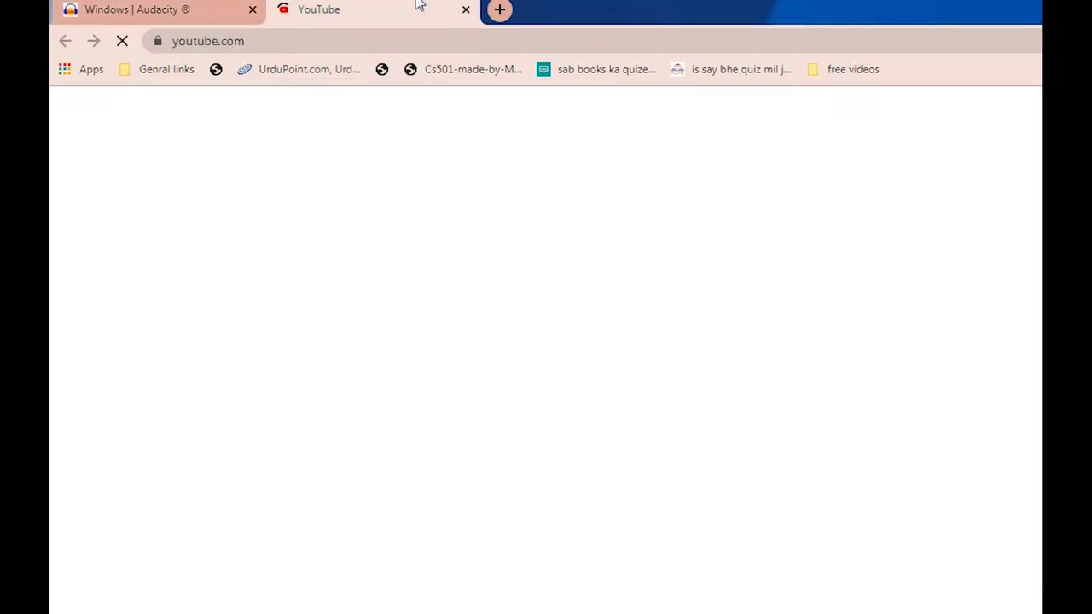
click(471, 110)
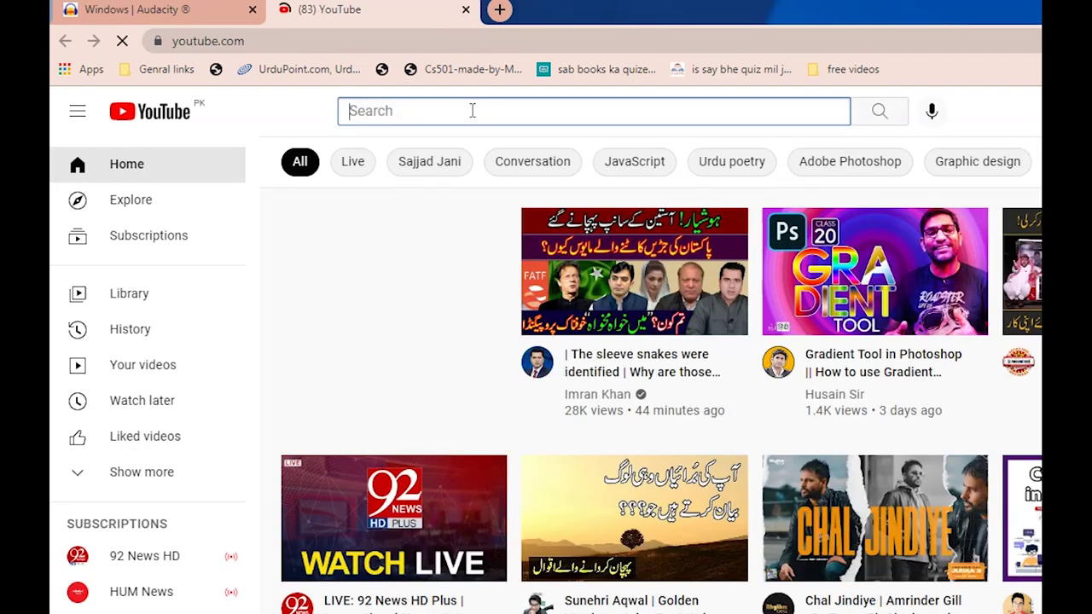
text(uppal)
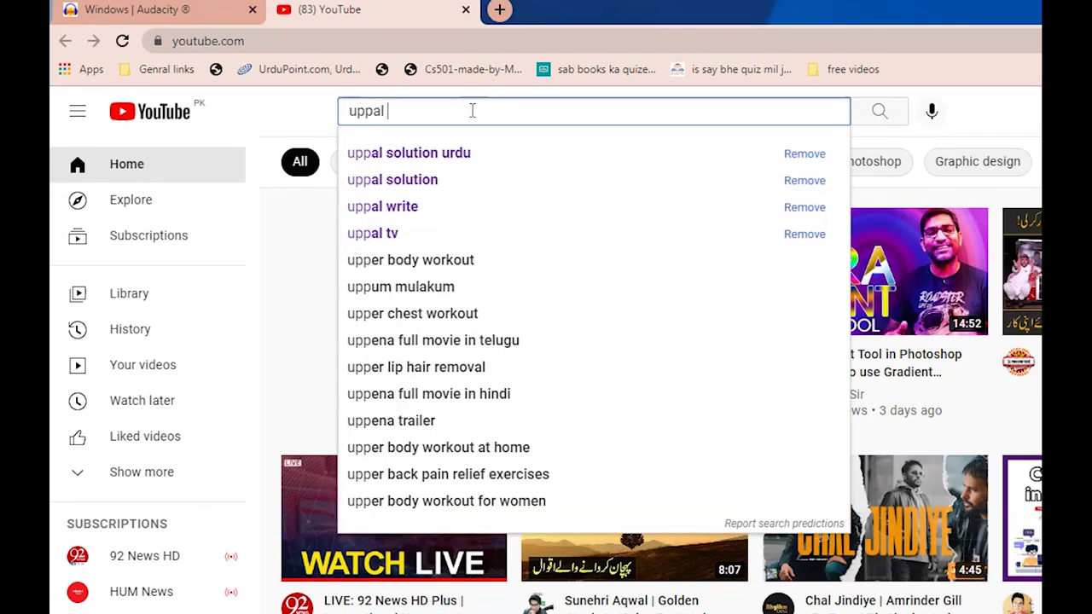
text( solution)
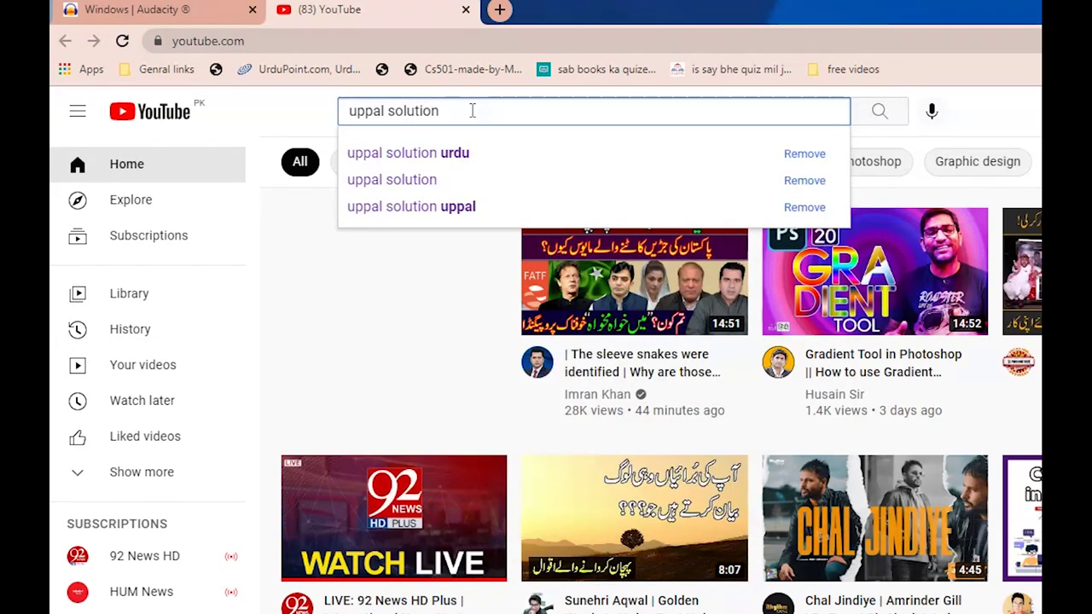
key(Return)
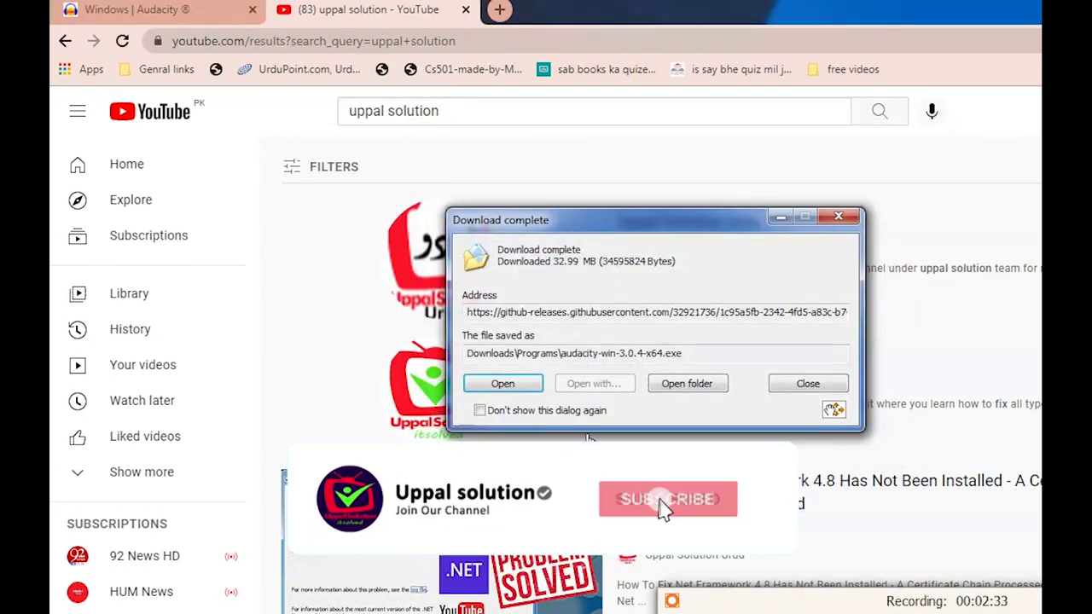
click(505, 384)
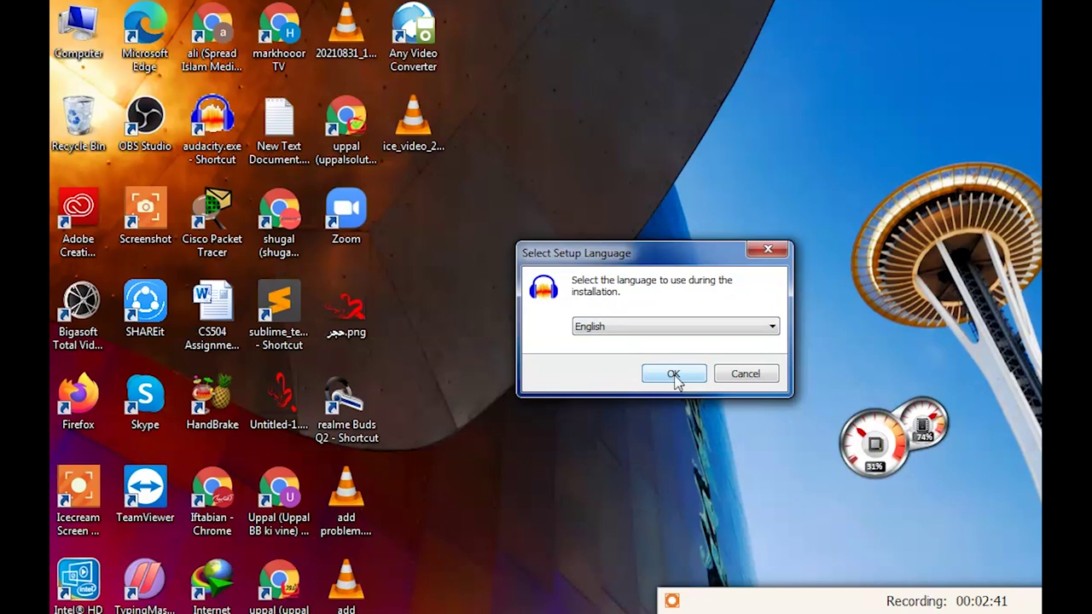
Choose English for setup and accept the default C:\Program Files\Audacity install folder
click(696, 326)
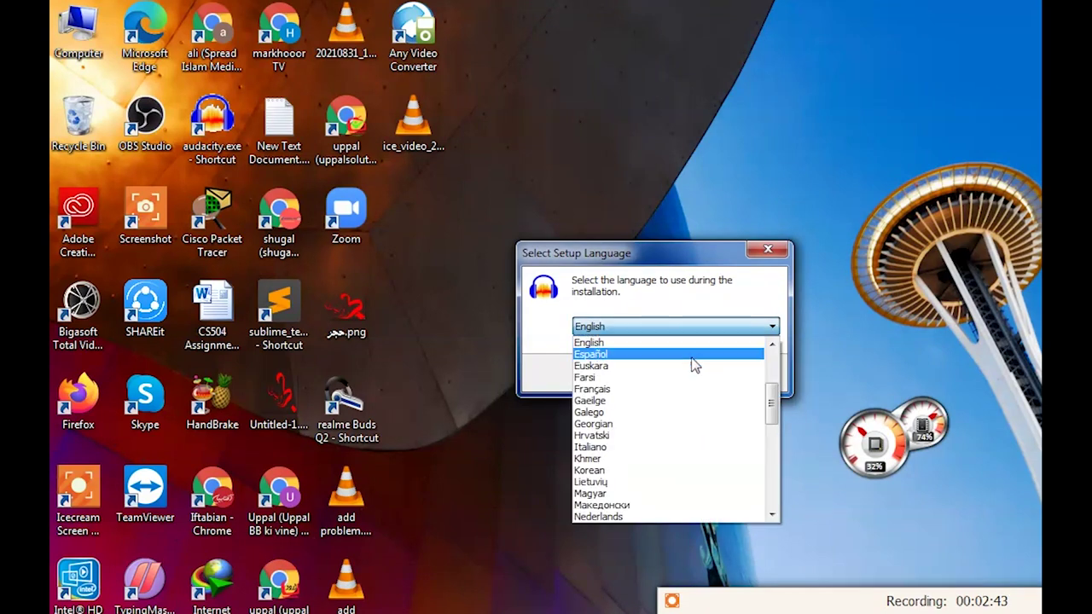
click(674, 343)
click(675, 373)
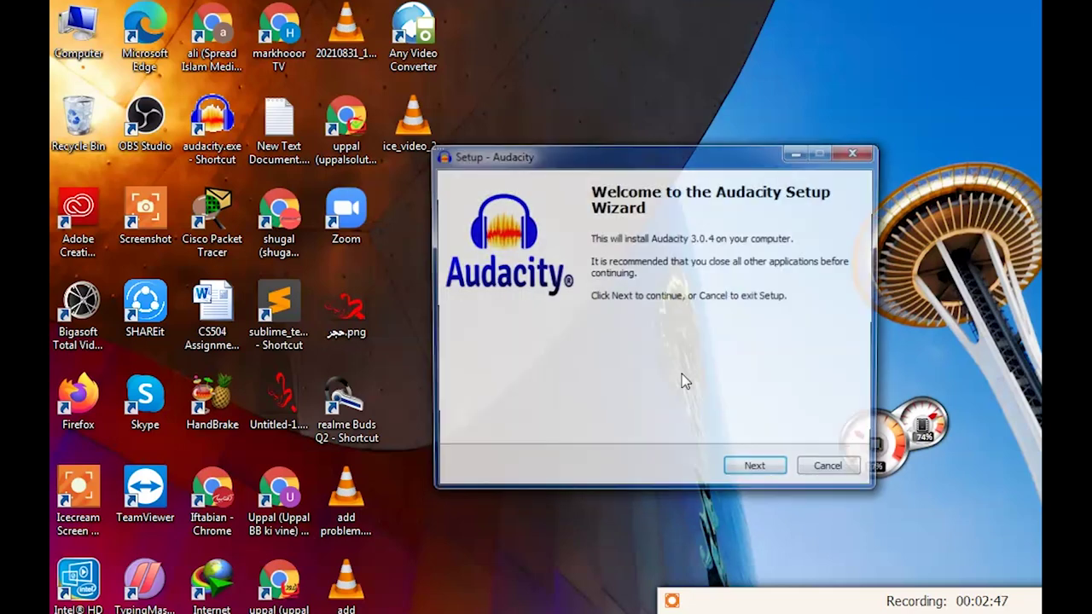
click(751, 472)
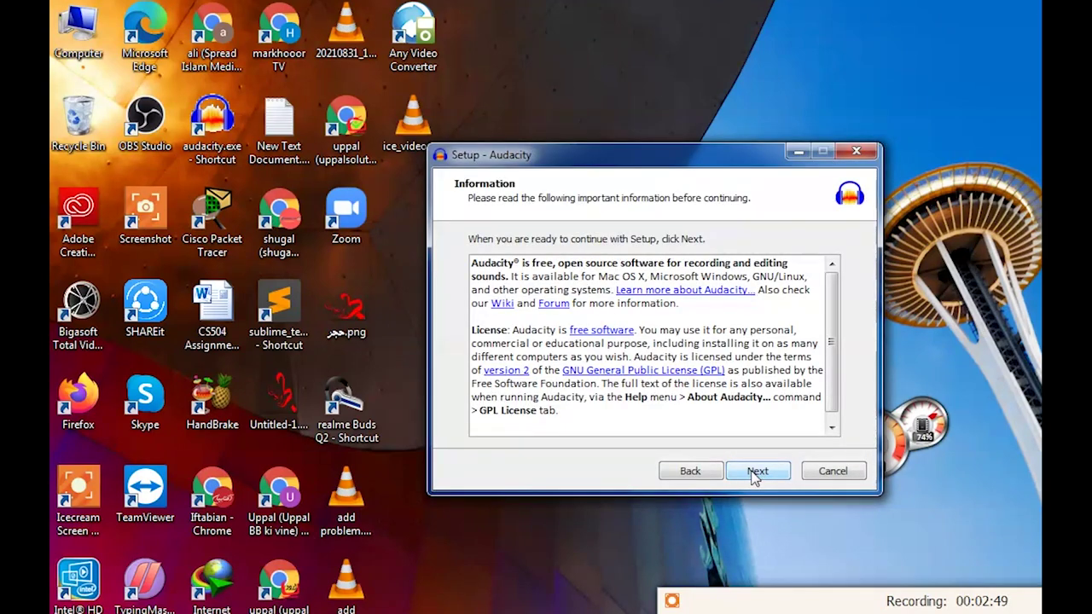
click(749, 474)
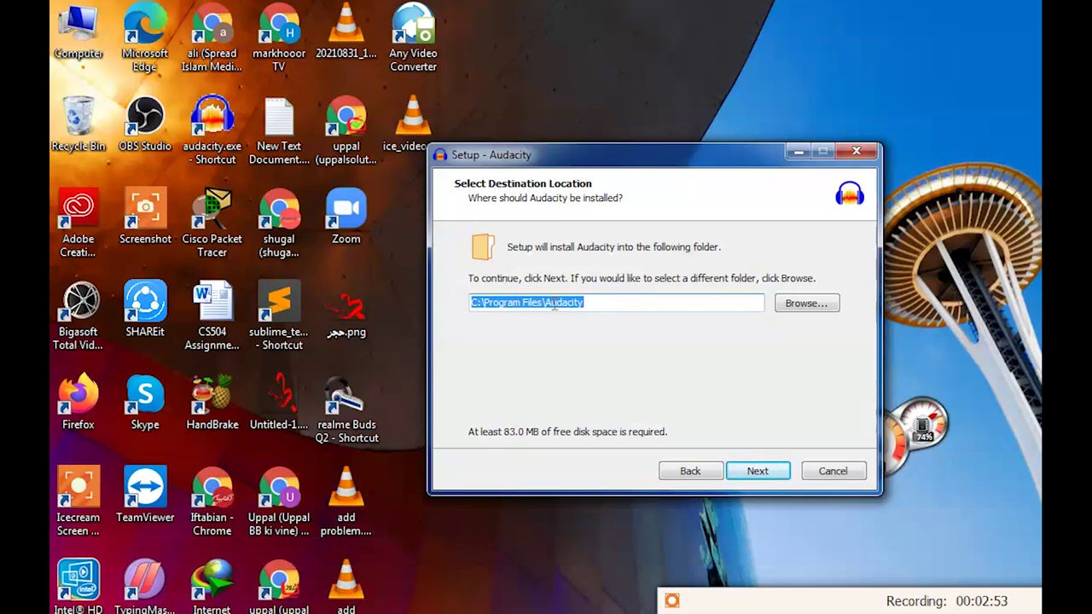
click(767, 473)
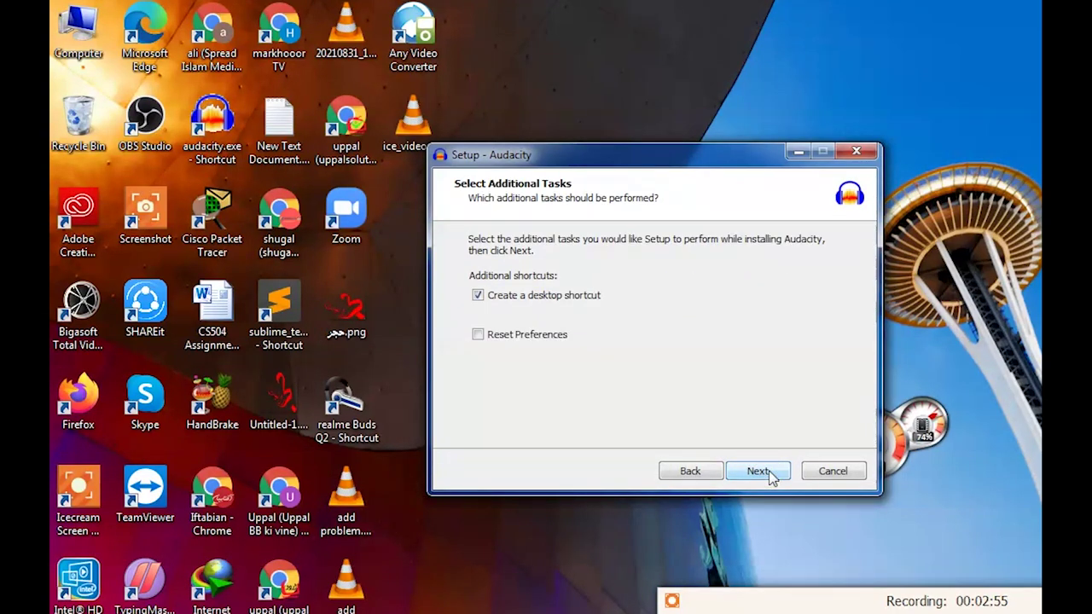
Keep the desktop shortcut on and preference reset off, then cancel and exit Setup
click(477, 296)
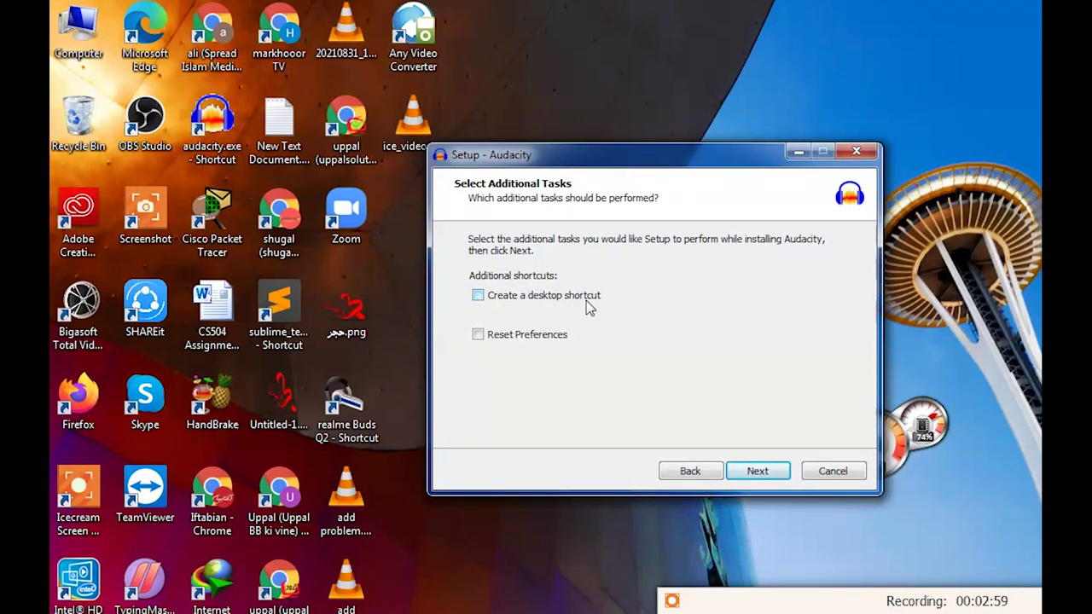
click(479, 295)
click(477, 336)
click(479, 336)
click(479, 335)
click(478, 335)
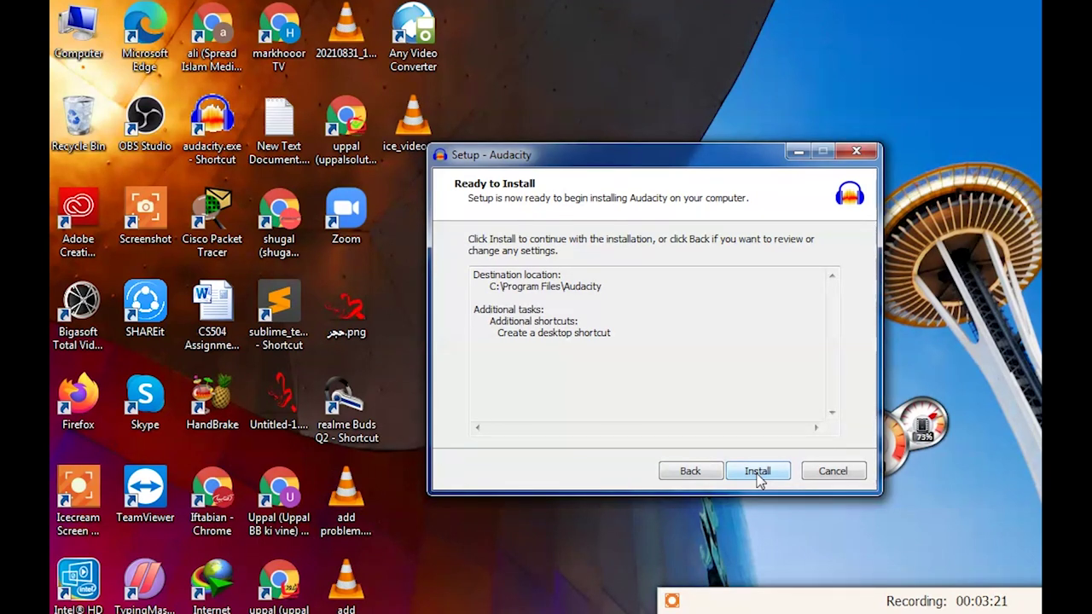
click(834, 473)
click(756, 414)
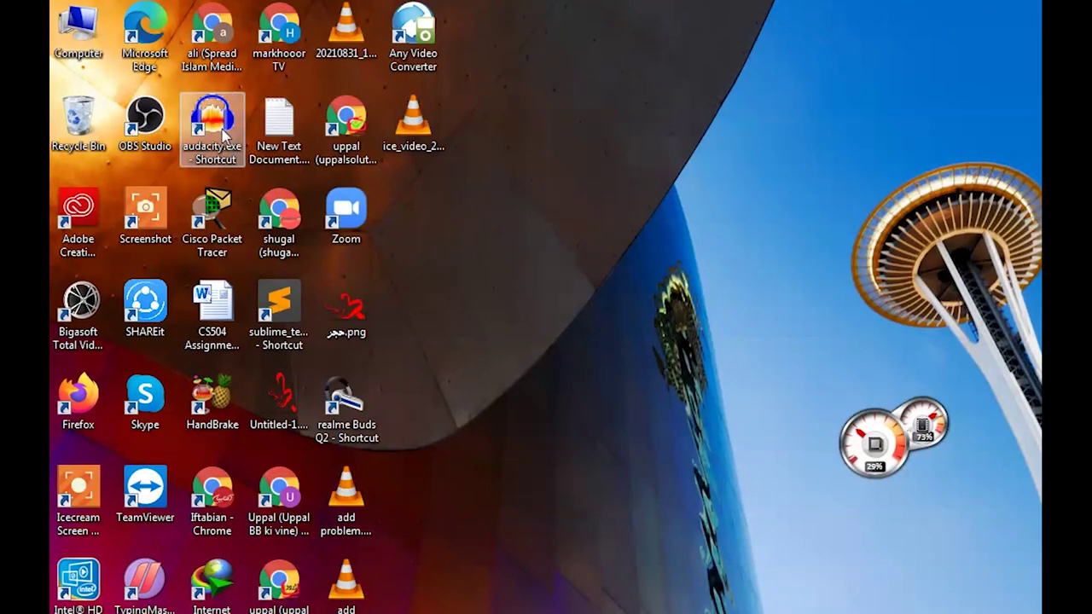
Search Start for 'audaci', launch Audacity from its desktop shortcut, and browse the desktop media files
key(super)
text(audaci)
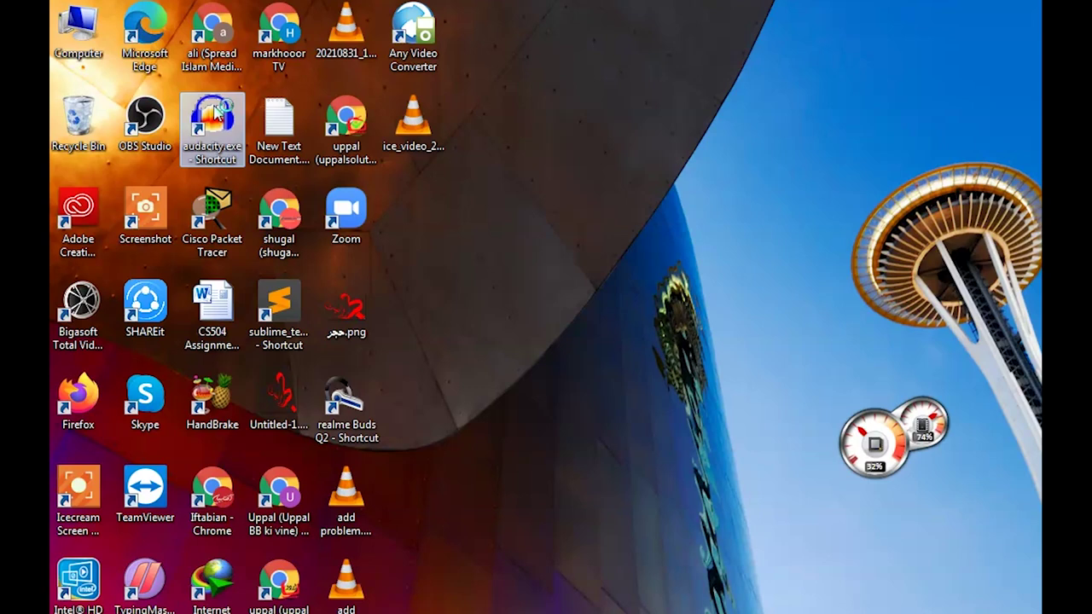
double_click(217, 111)
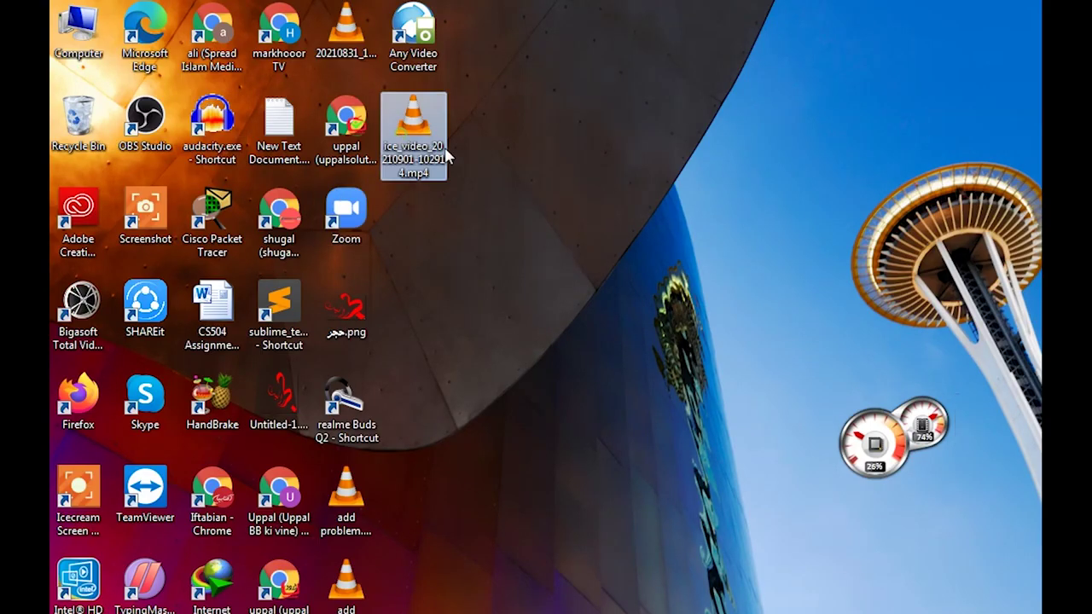
click(442, 155)
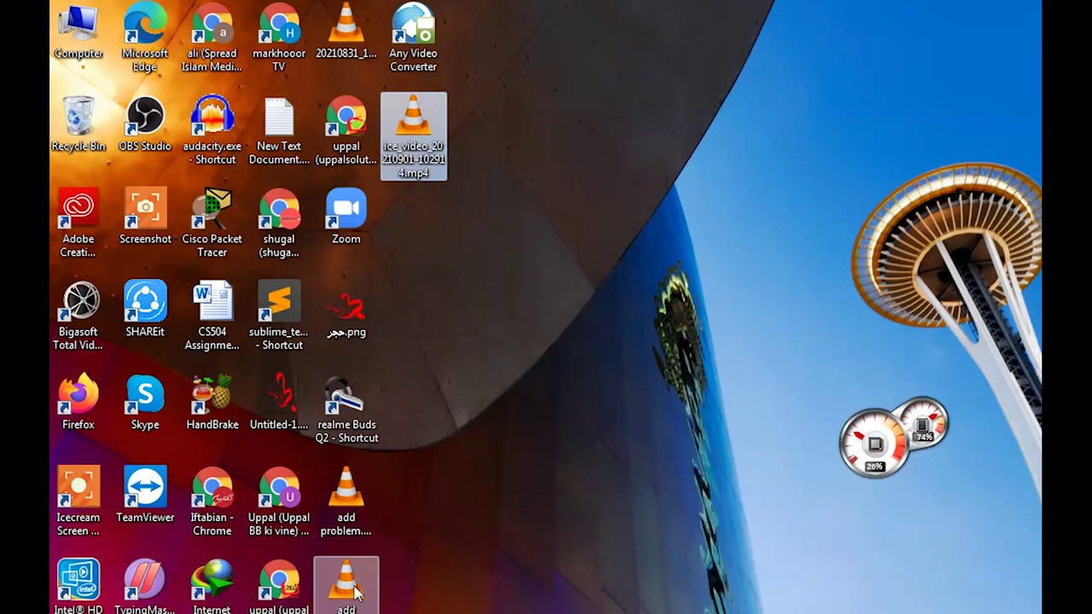
click(348, 508)
Drag the desktop MP3 file into Audacity to import it as a stereo track
click(346, 586)
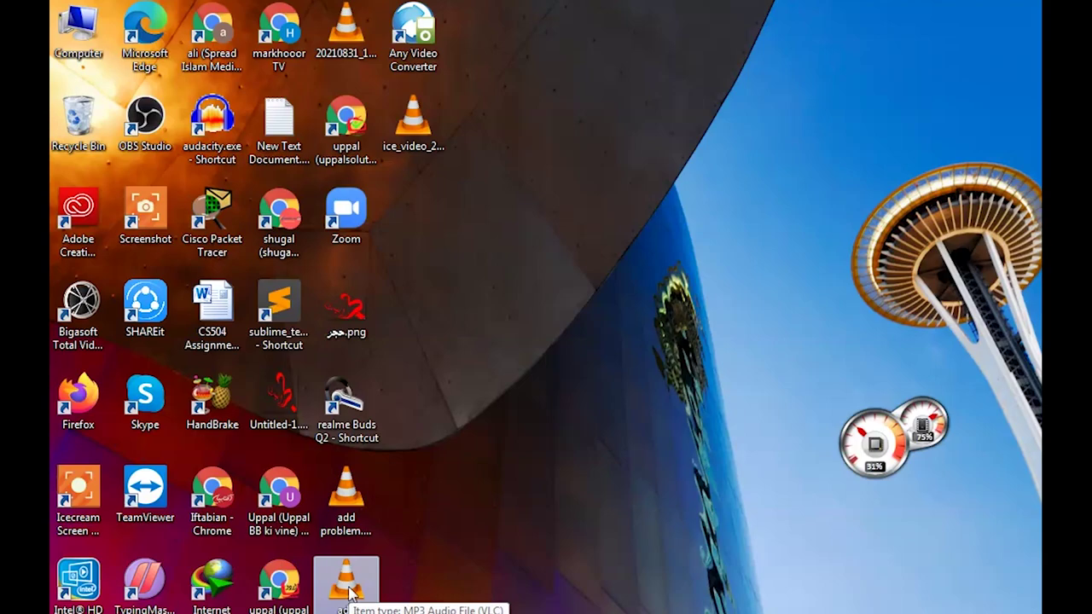
drag(348, 594, 989, 610)
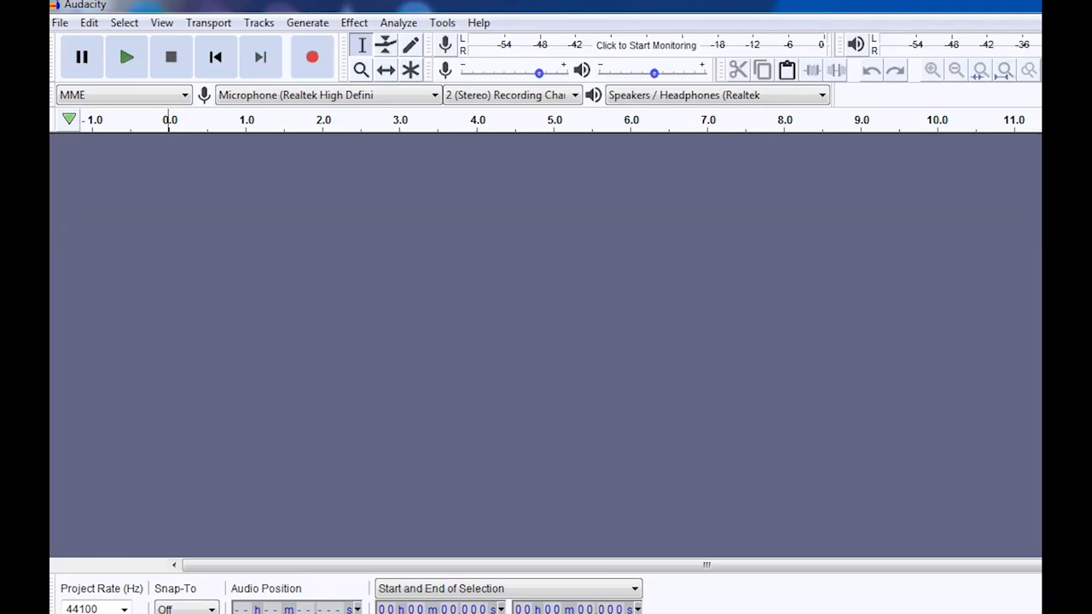
drag(329, 365, 293, 362)
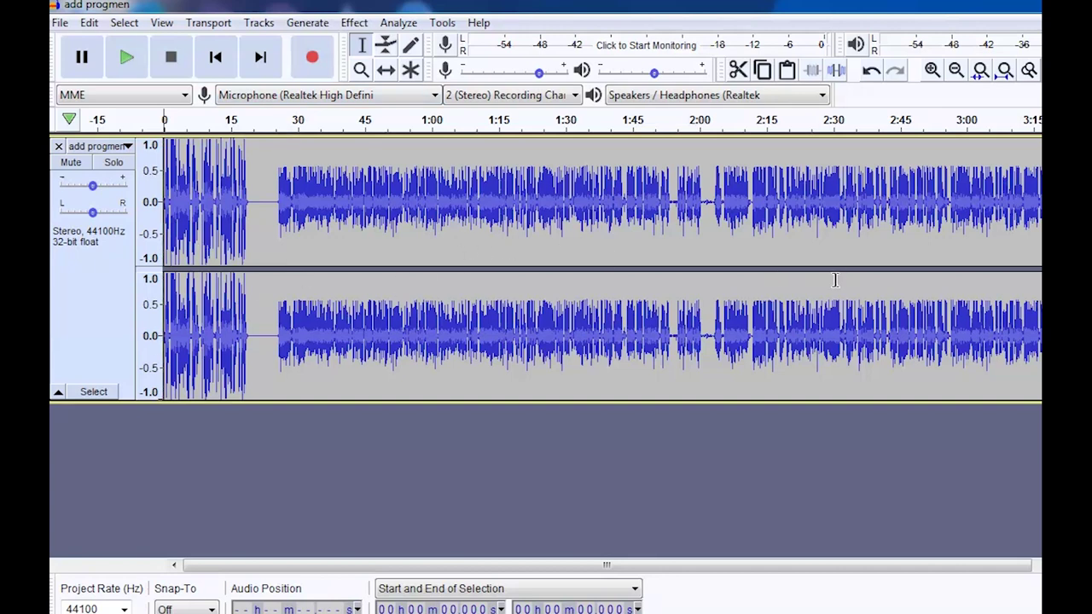
Zoom in and out with the Zoom tool to examine the quiet gap near 2:00
click(363, 70)
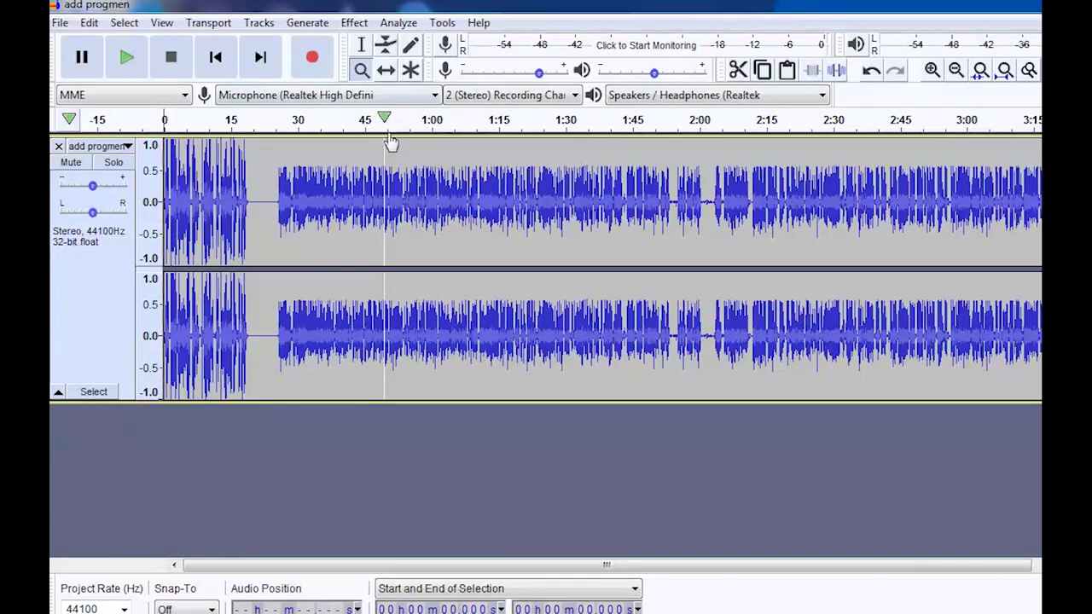
click(693, 209)
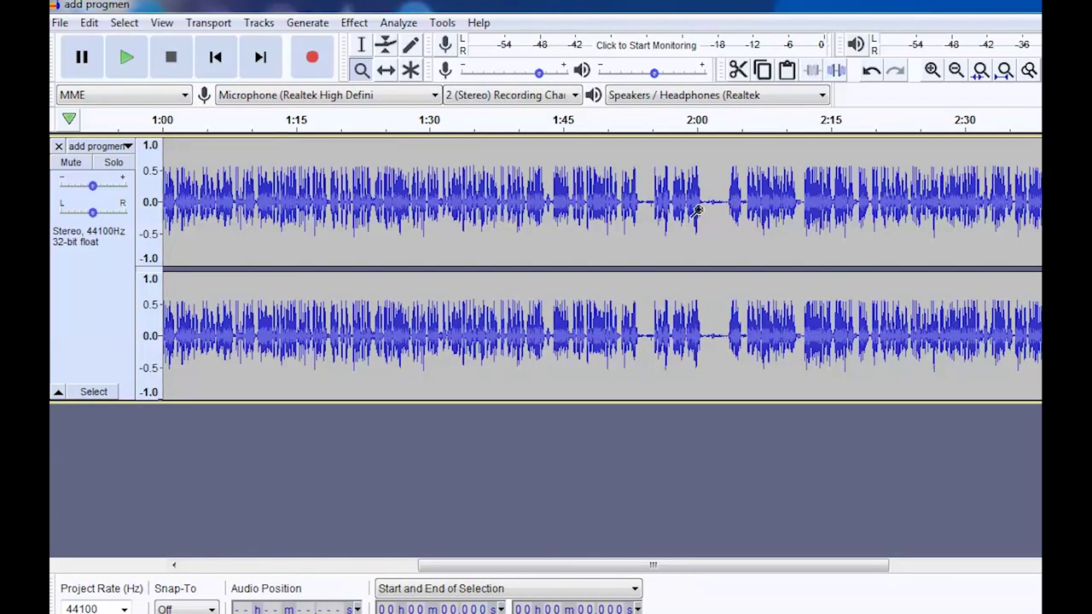
click(696, 209)
click(697, 209)
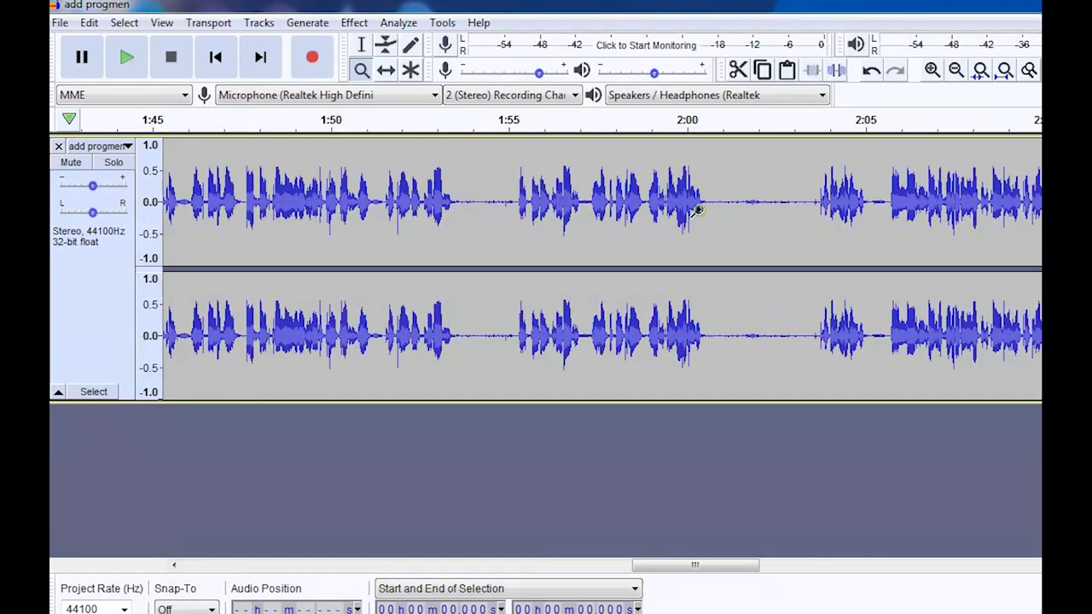
right_click(697, 209)
right_click(706, 210)
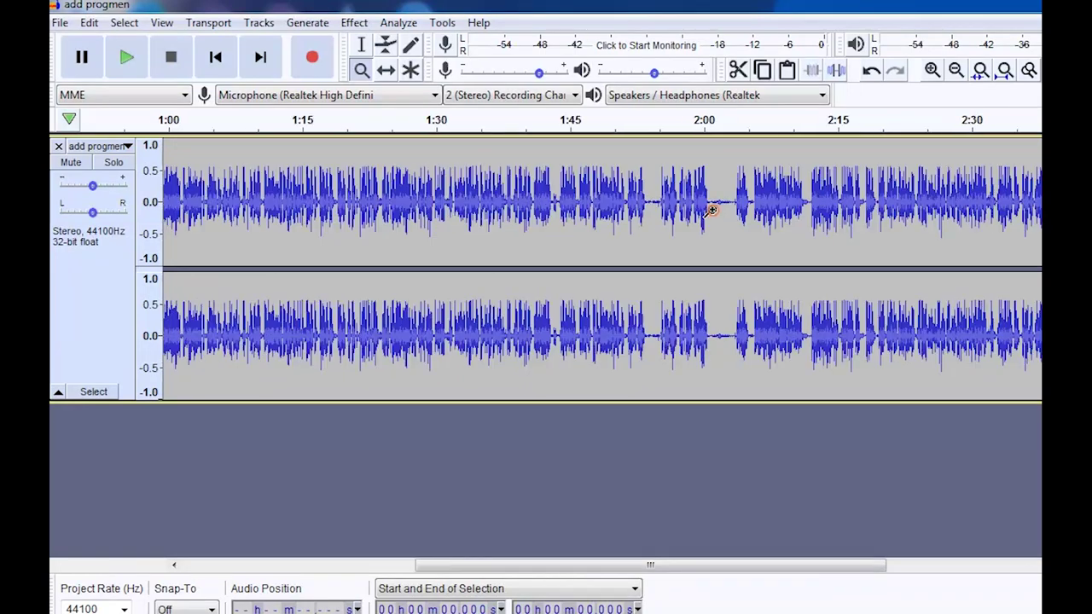
right_click(711, 210)
click(711, 210)
click(710, 210)
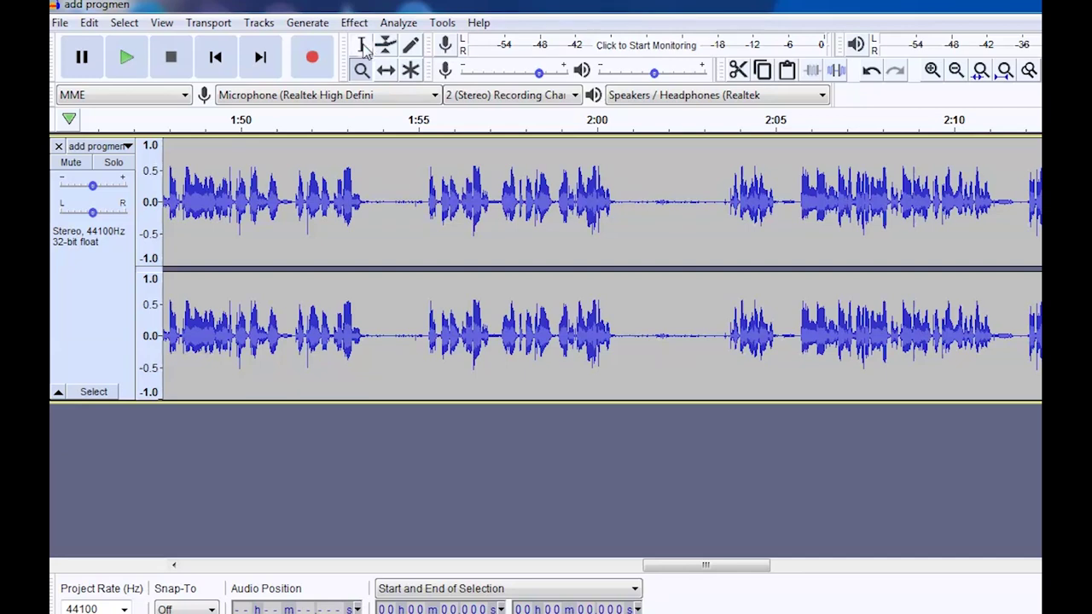
Select the silence from about 2:02 to 2:04 and capture it as the Noise Reduction profile
click(362, 47)
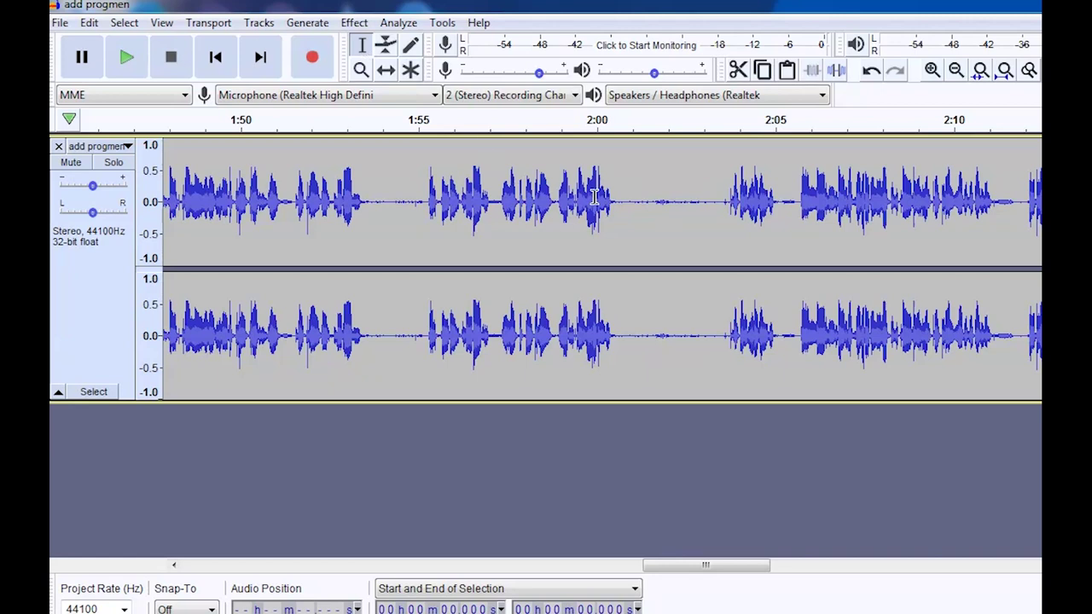
drag(729, 203, 616, 201)
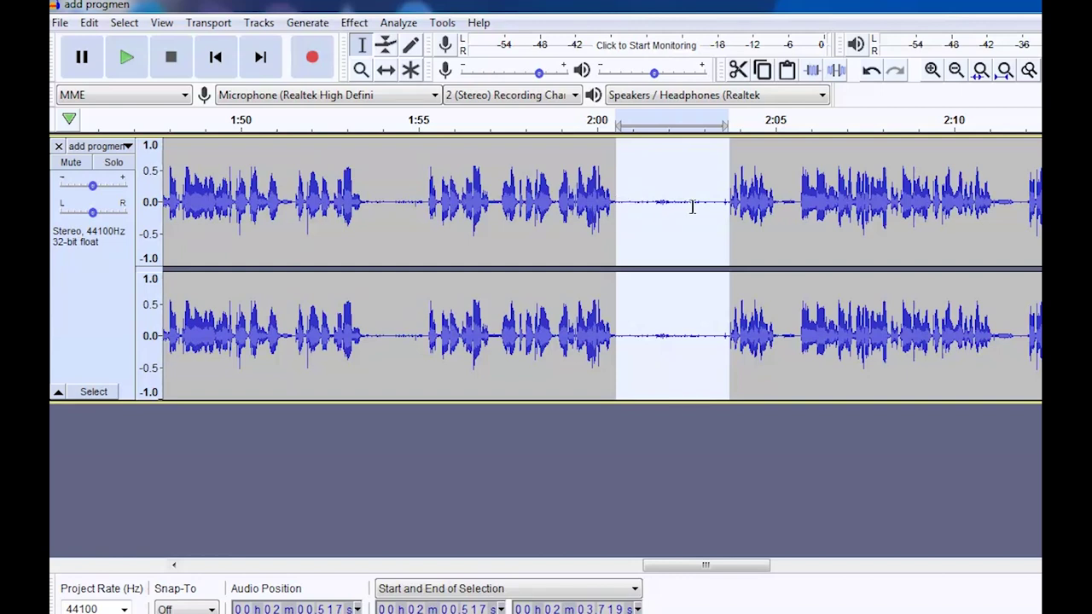
click(353, 26)
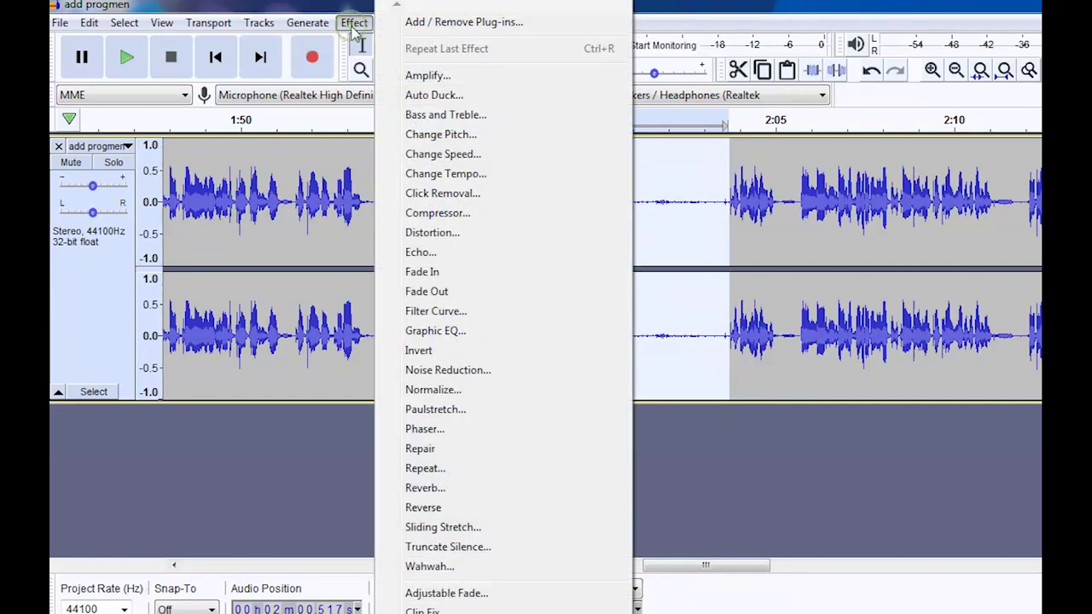
click(451, 375)
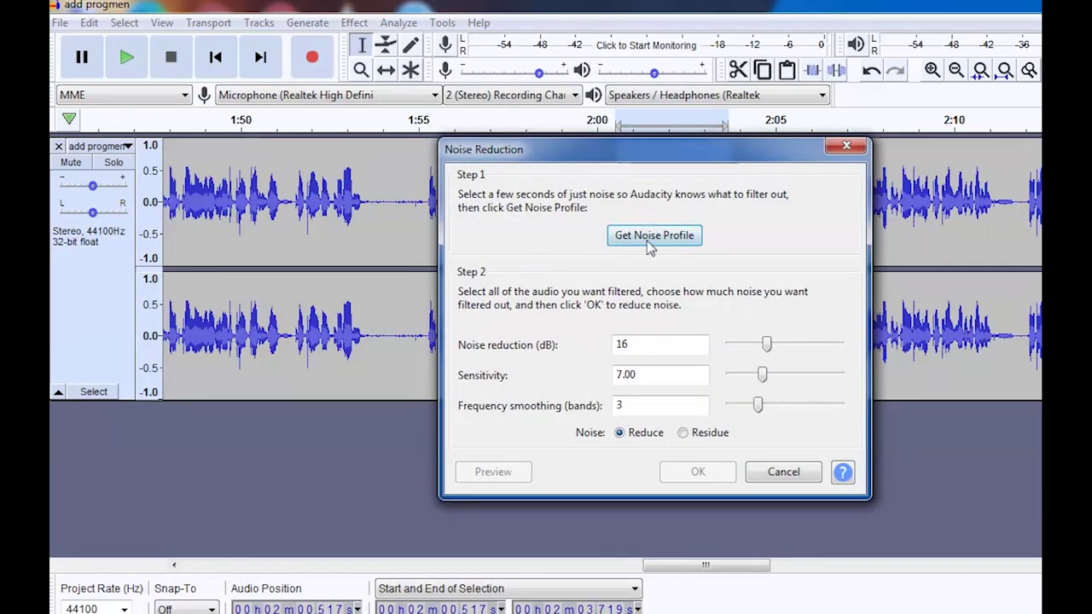
click(651, 236)
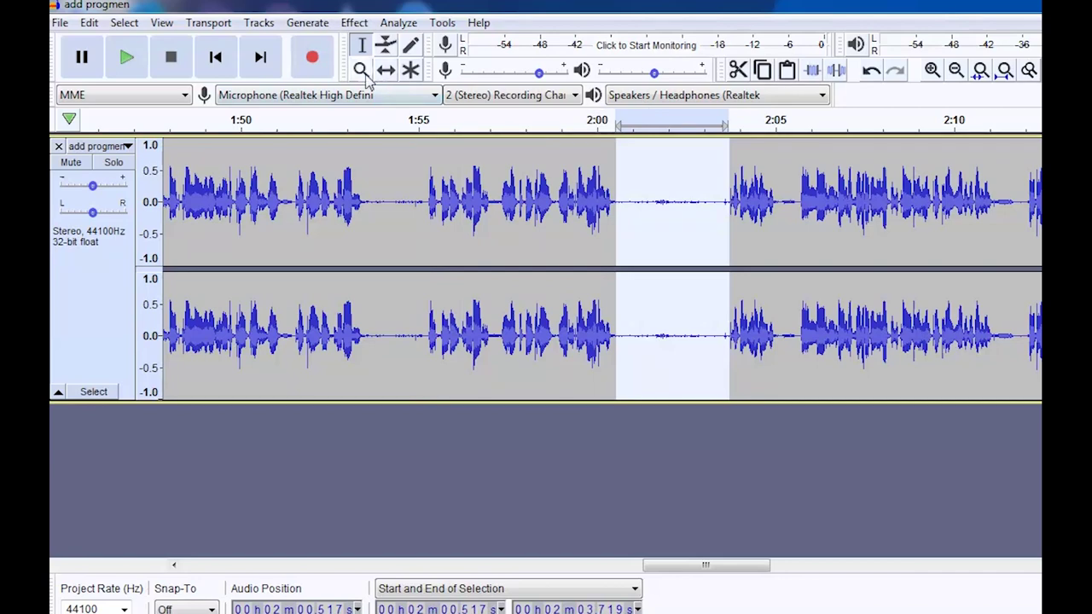
click(361, 70)
Zoom out, select the full 0–4:13.742 track, and apply Noise Reduction to it
right_click(664, 249)
right_click(665, 250)
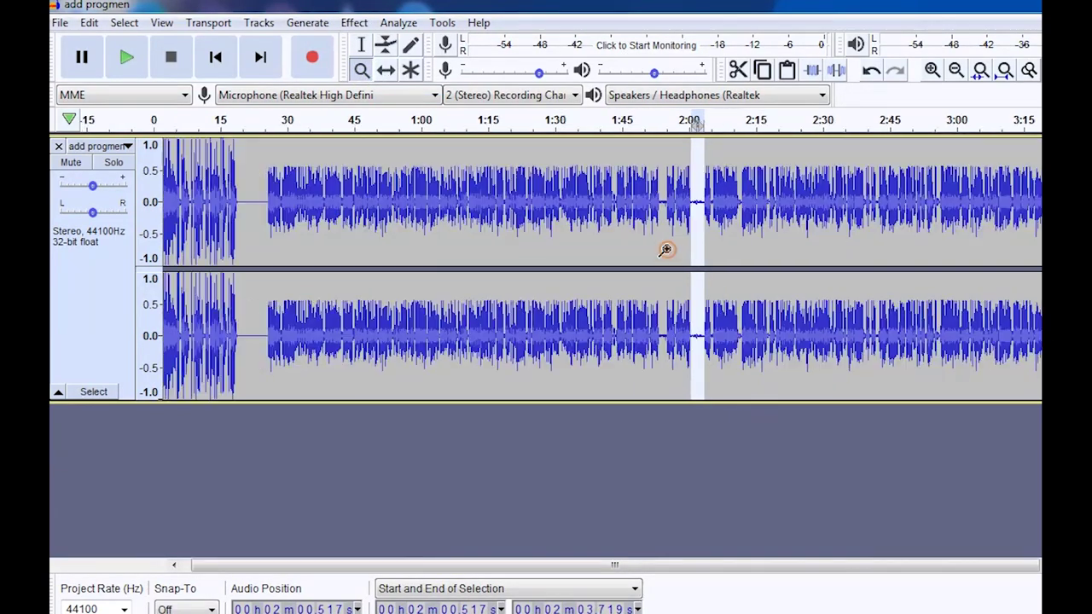
right_click(665, 250)
click(361, 44)
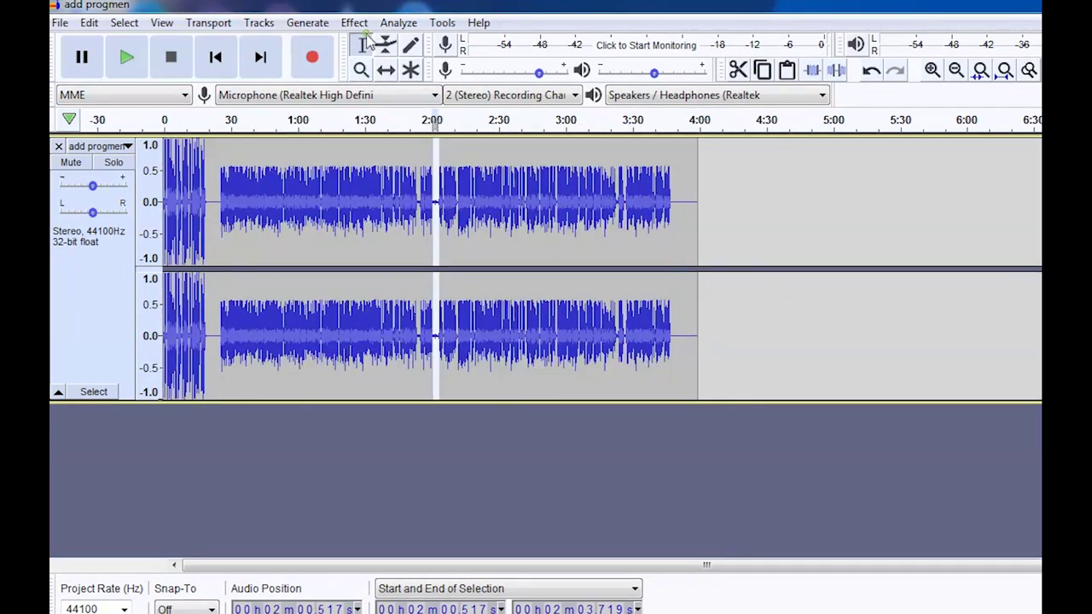
drag(730, 200, 137, 195)
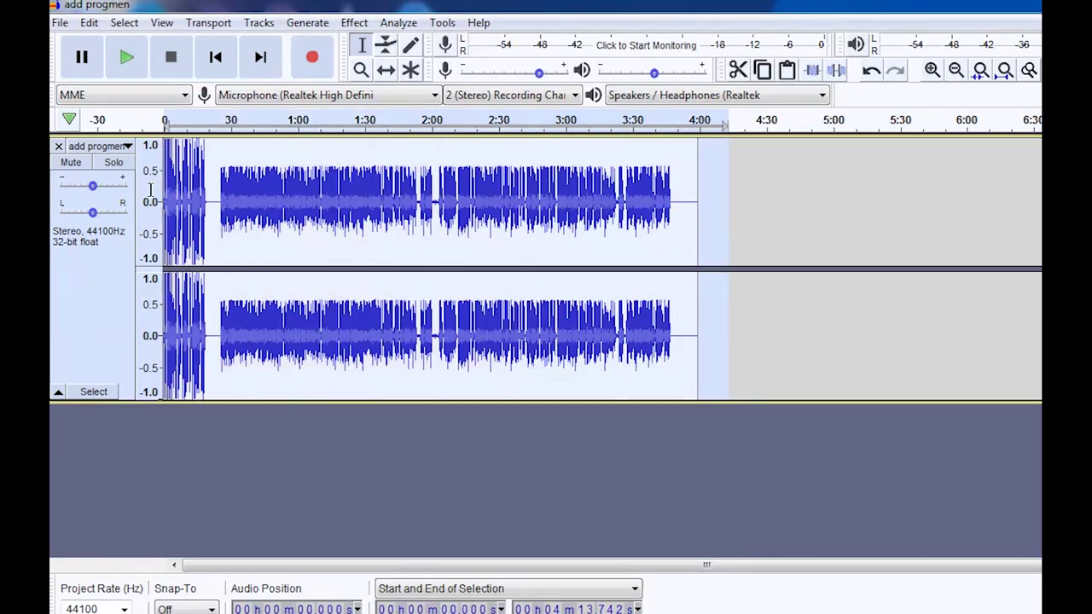
click(354, 23)
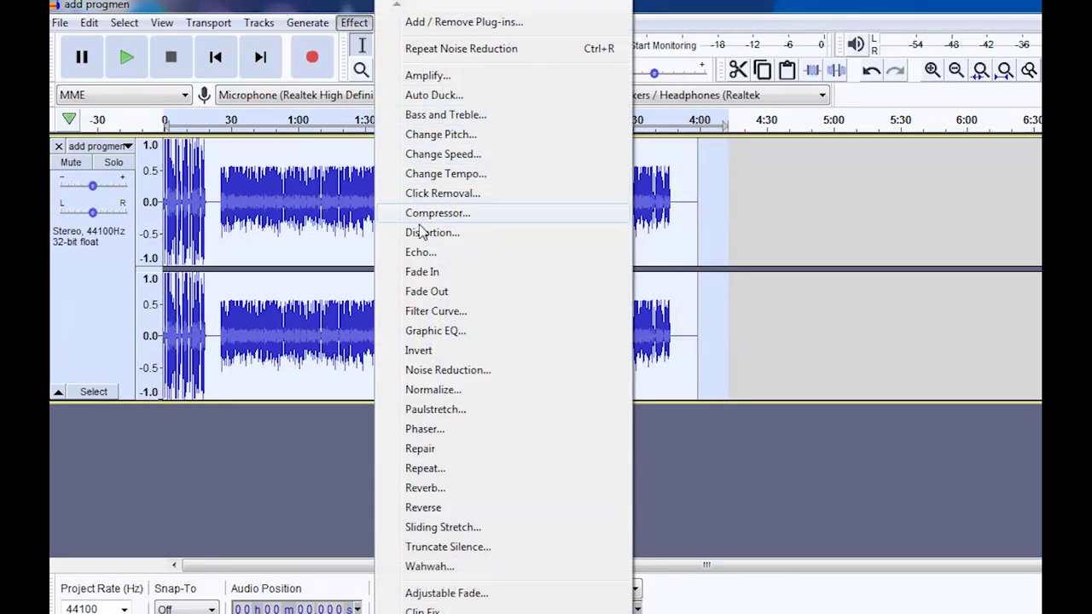
click(438, 370)
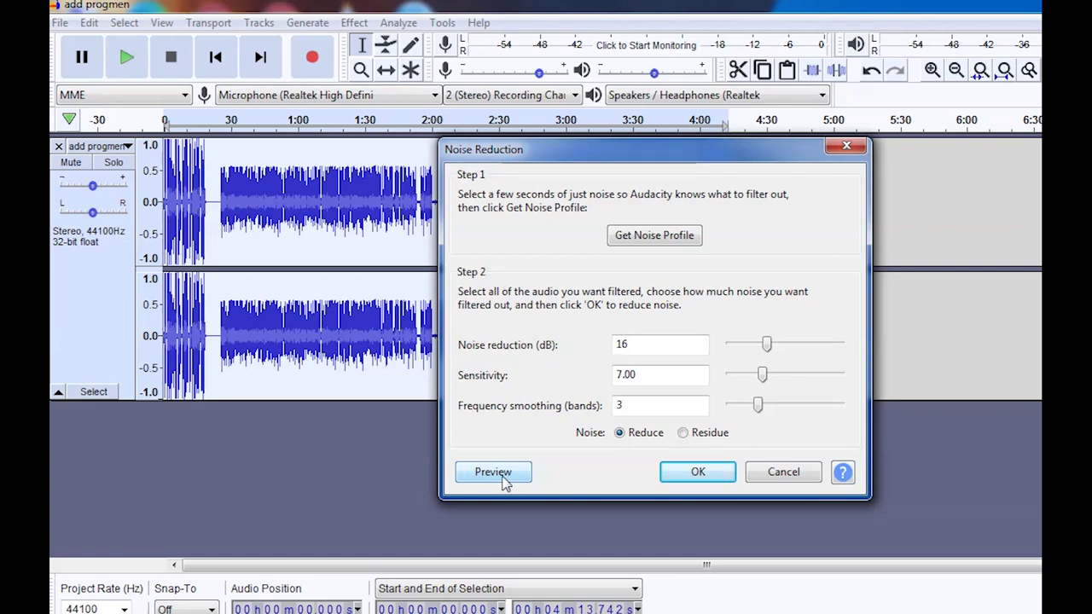
click(696, 471)
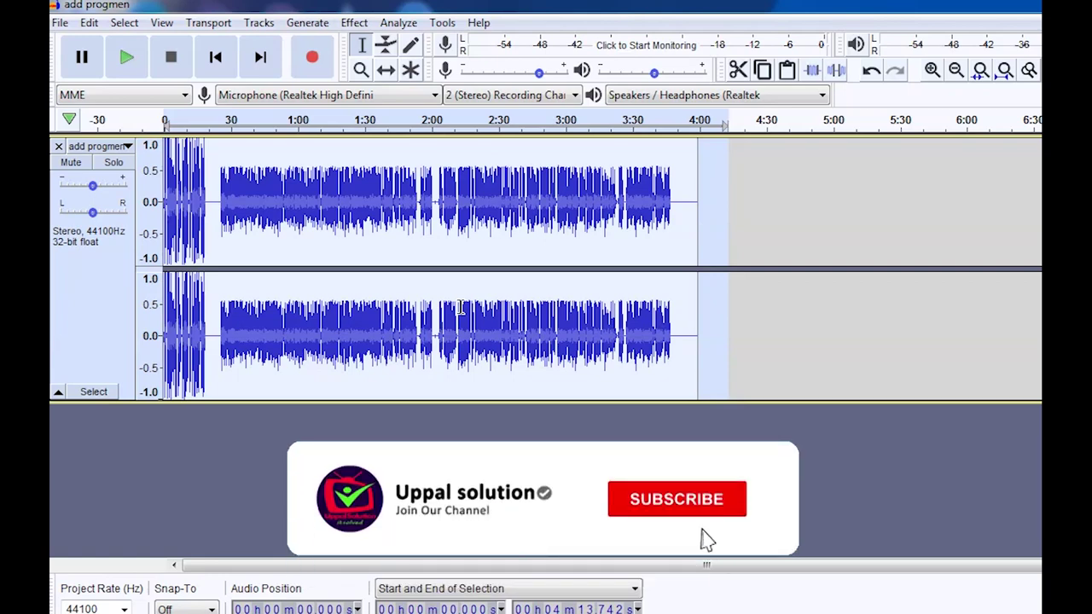
click(353, 23)
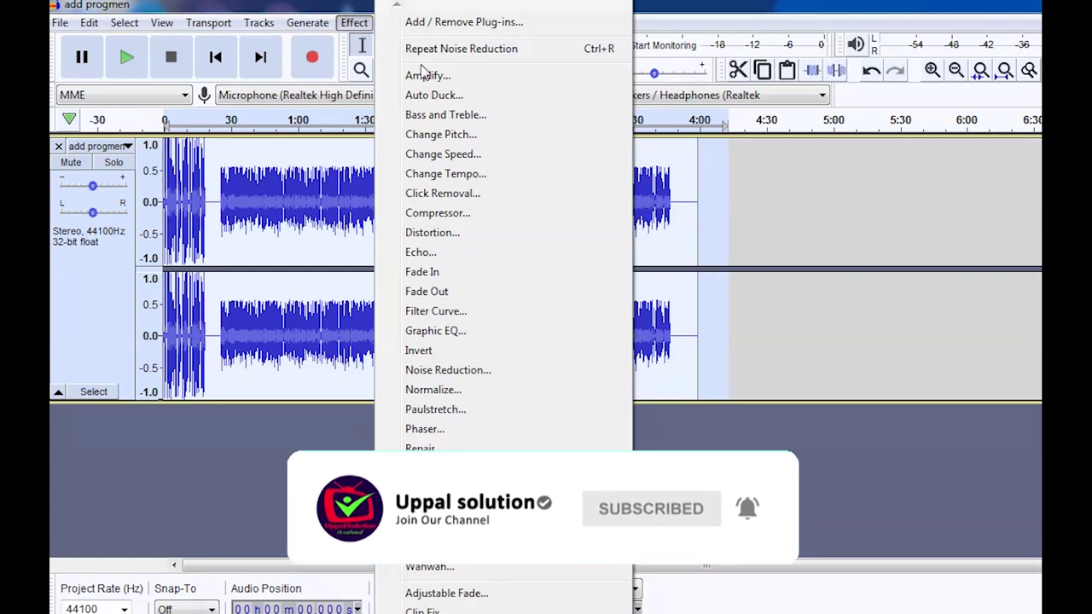
Apply the Compressor at -41 dB threshold, 4.2:1 ratio and -30 dB noise floor with make-up gain
click(446, 215)
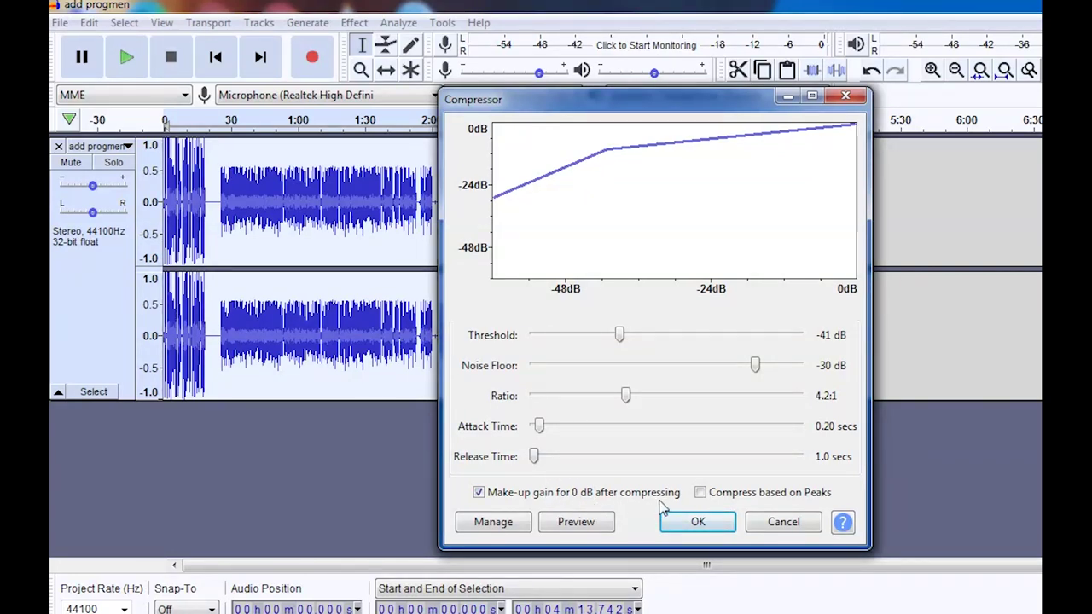
click(698, 524)
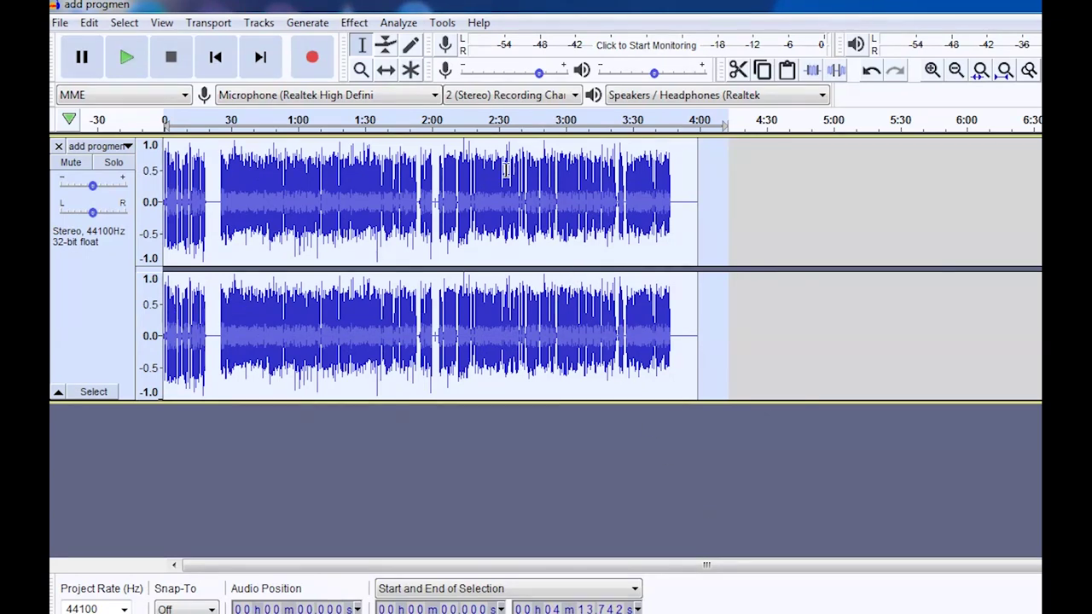
Apply Normalize with Remove DC offset checked and a -1.0 dB peak amplitude
click(355, 23)
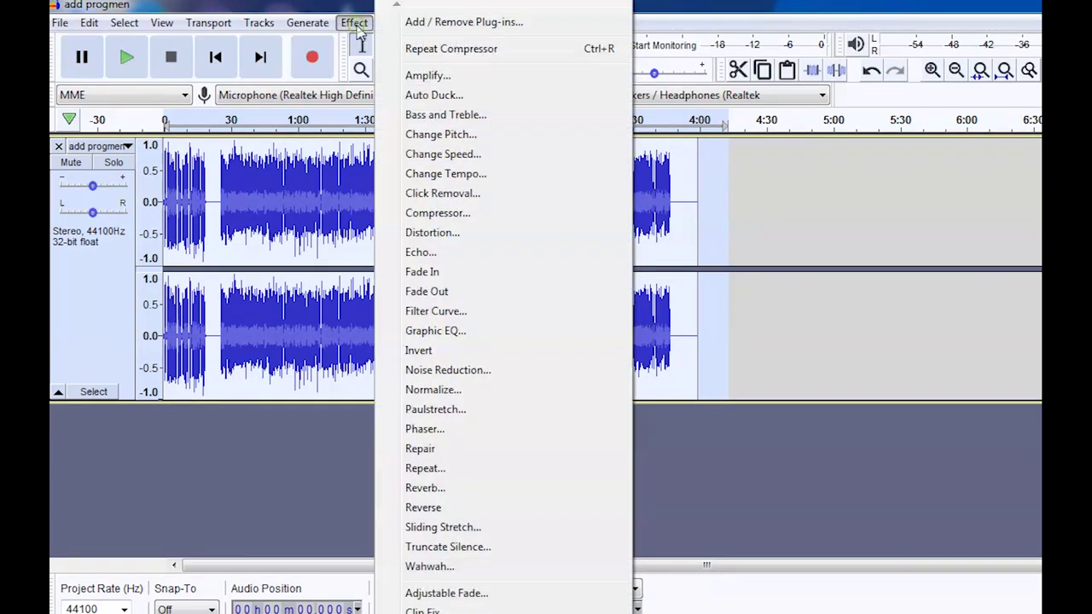
click(442, 393)
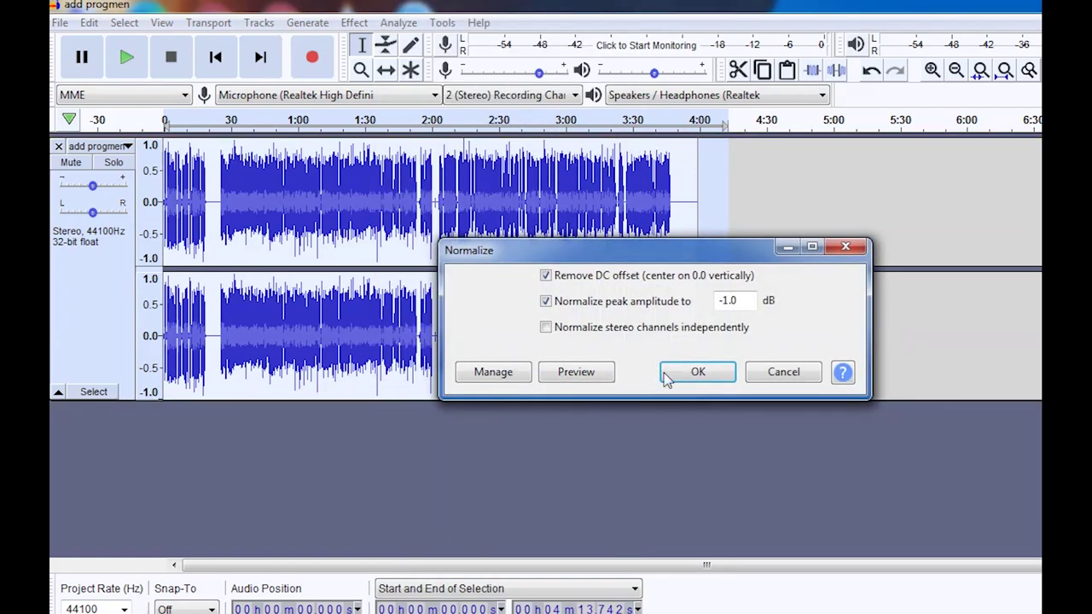
drag(728, 298, 718, 300)
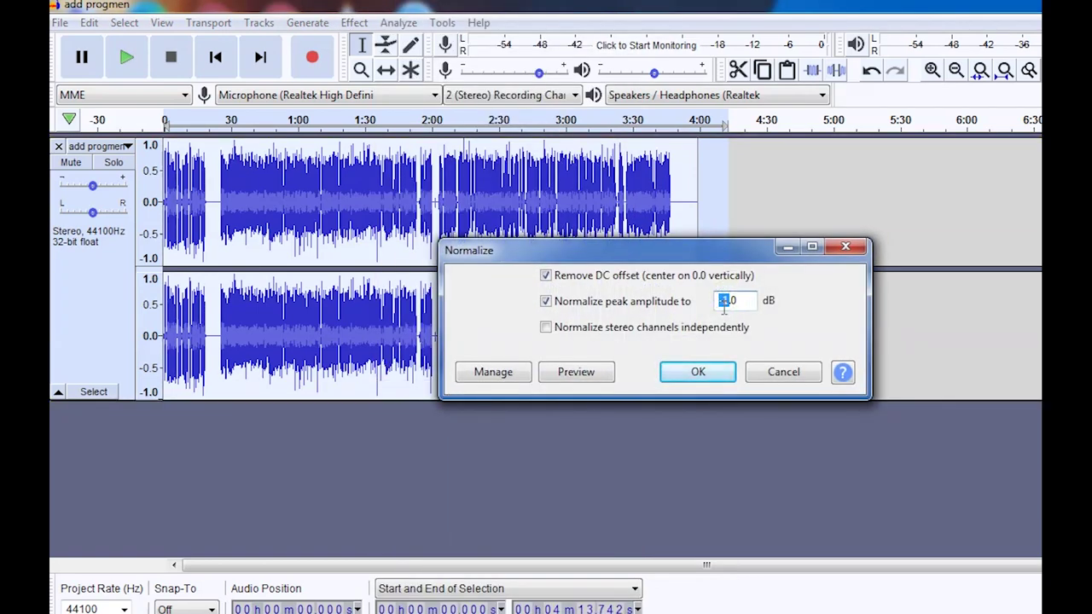
click(737, 303)
click(708, 384)
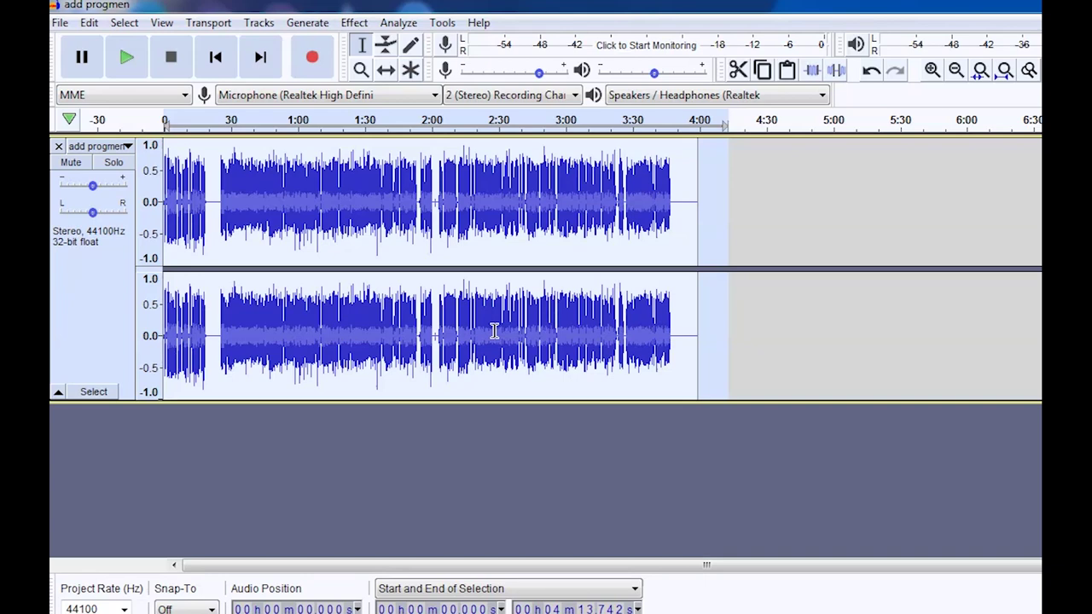
click(354, 23)
Amplify the whole track by 4.0 dB, then play it back from about 0:30
click(418, 75)
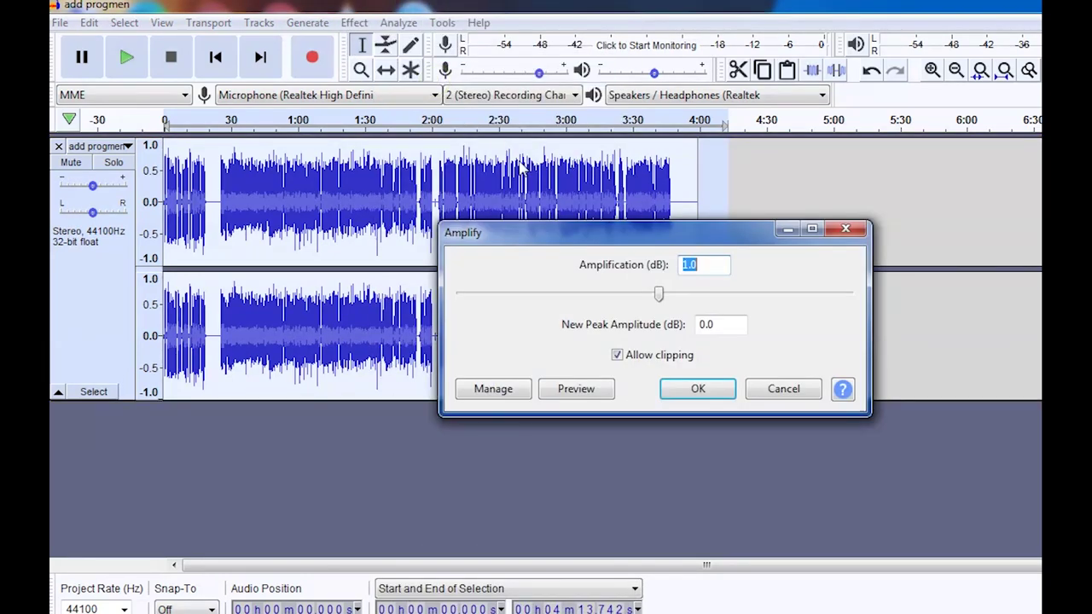
drag(659, 294, 669, 301)
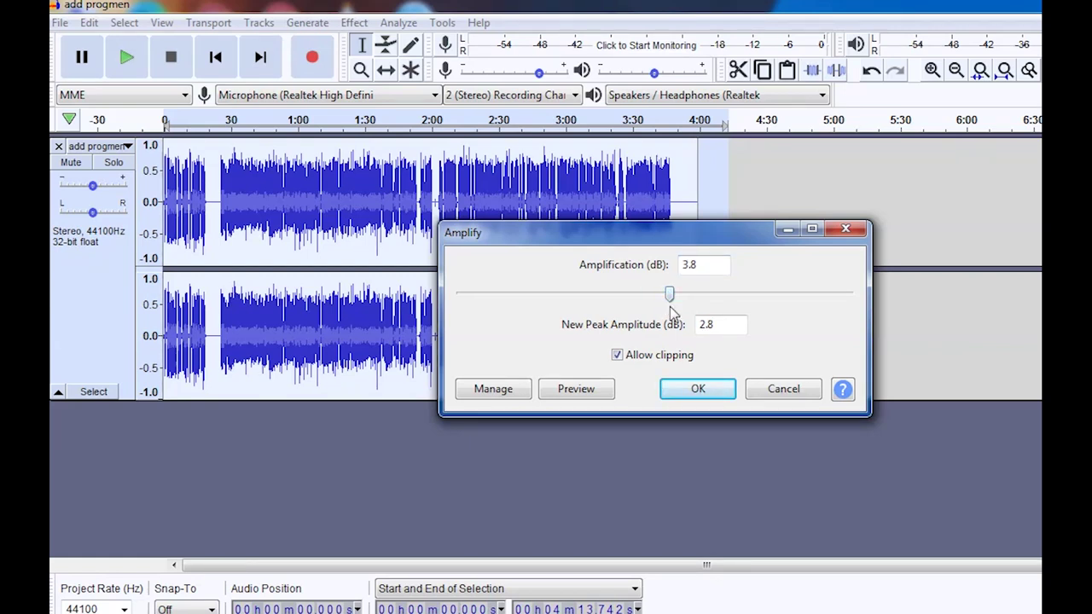
mouse_move(671, 303)
mouse_down()
mouse_move(659, 293)
mouse_move(673, 295)
mouse_up()
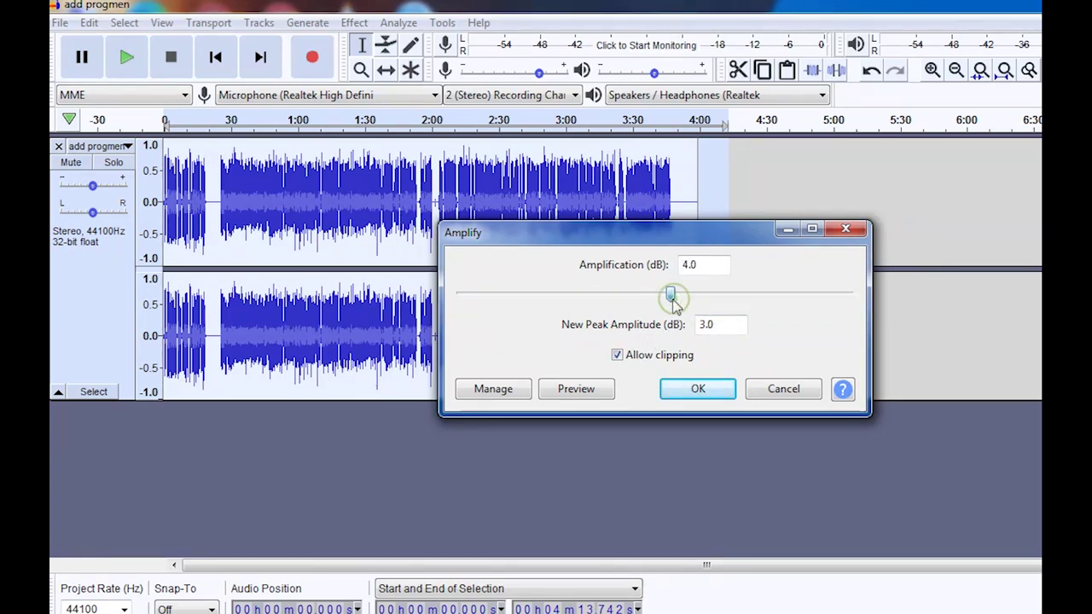
click(694, 390)
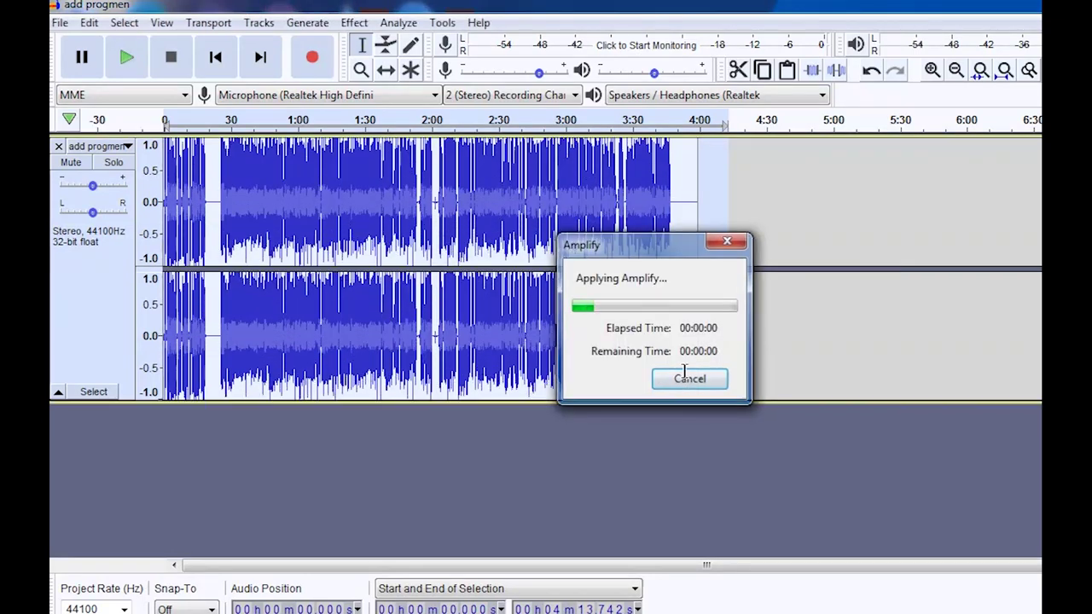
click(228, 120)
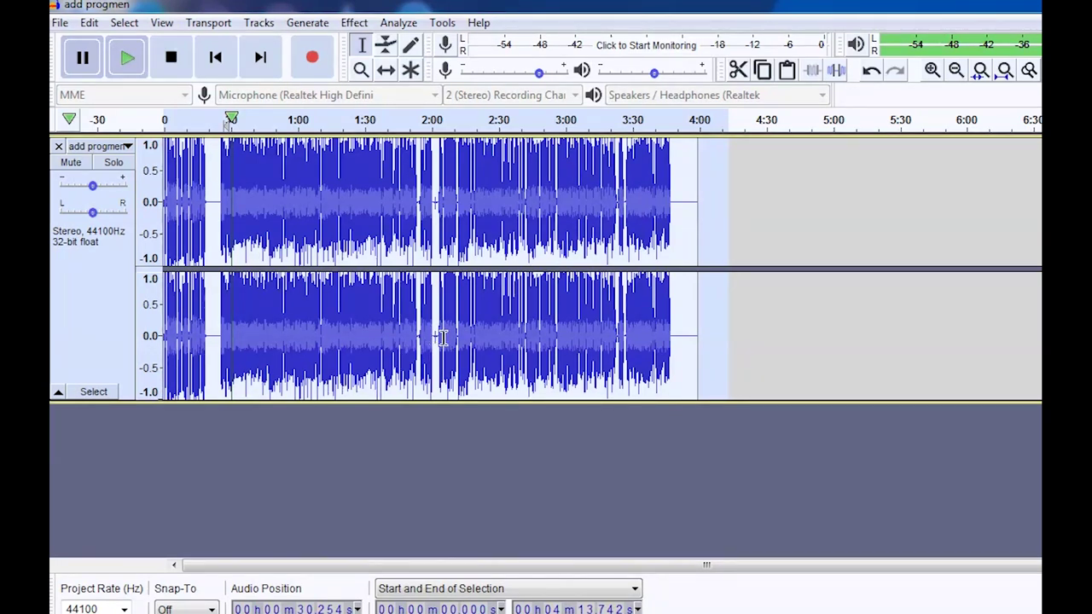
Start an MP3 export to the Desktop with the file name 'test audio'
click(62, 24)
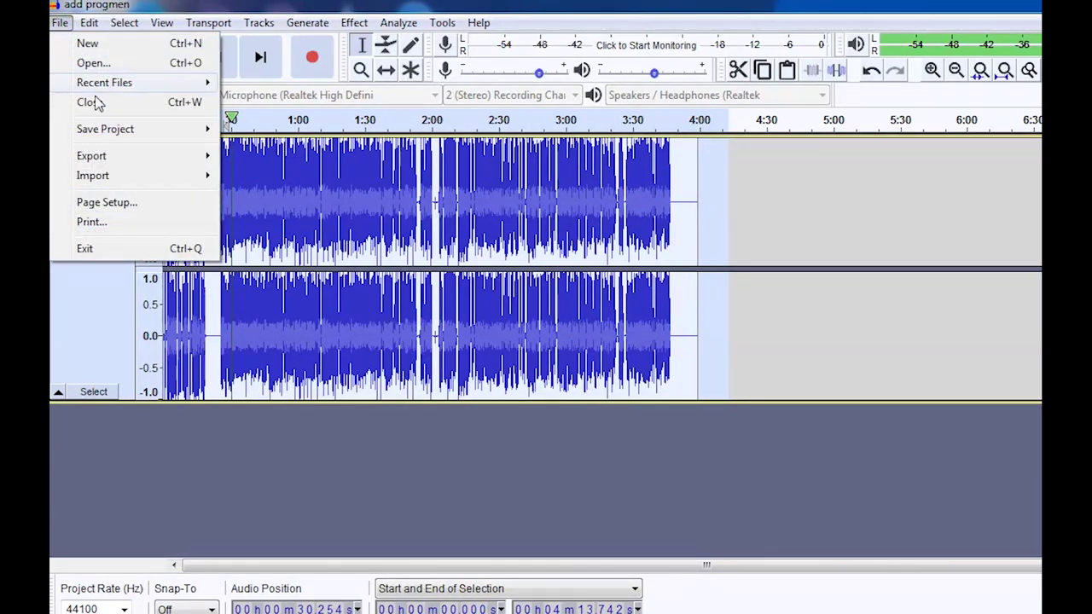
click(117, 158)
click(316, 159)
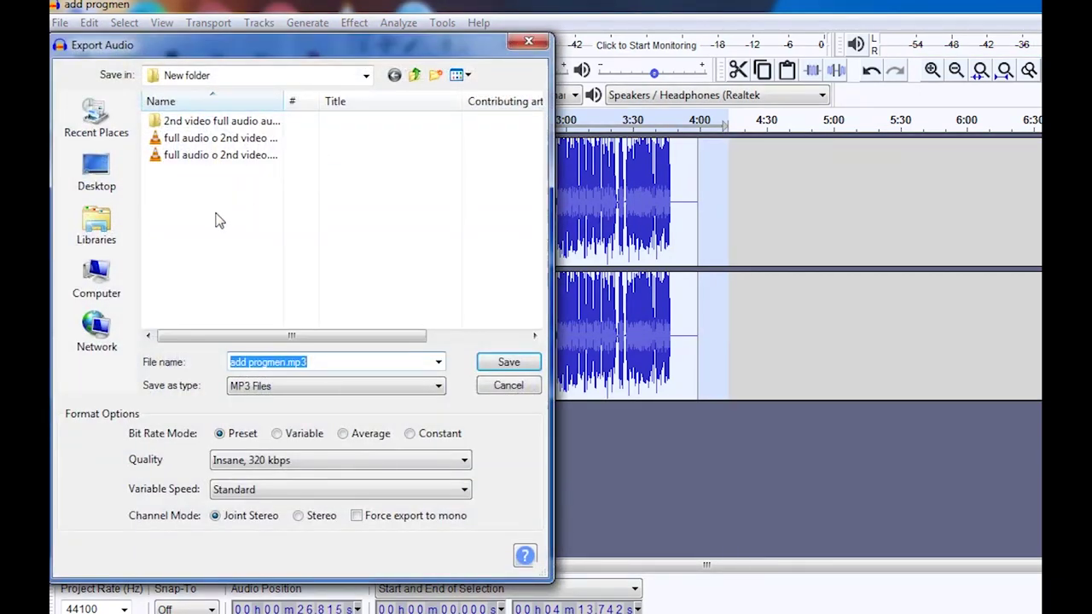
click(91, 175)
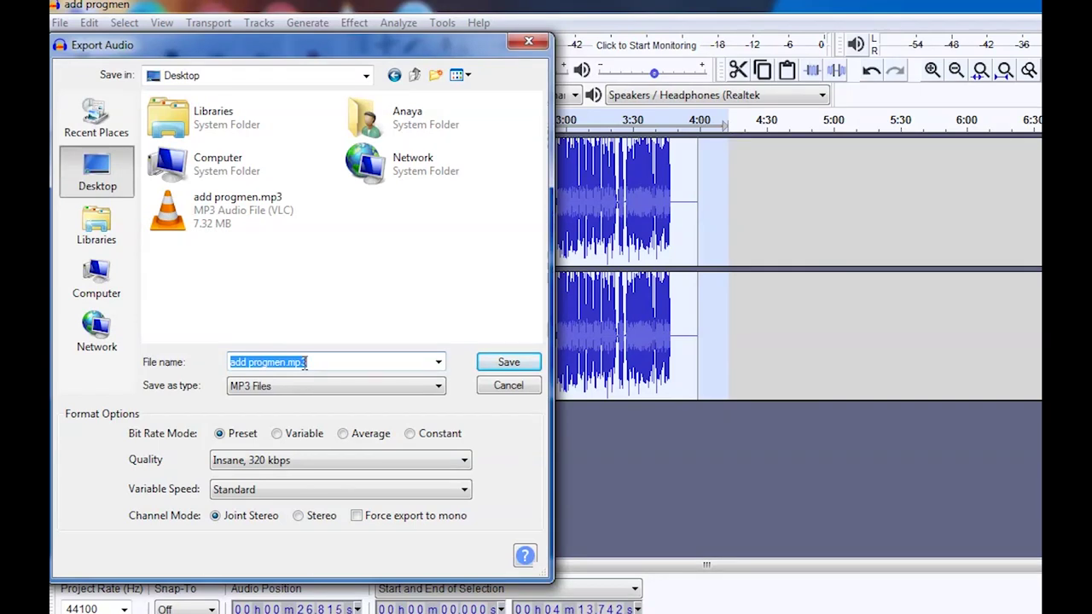
text(test audio)
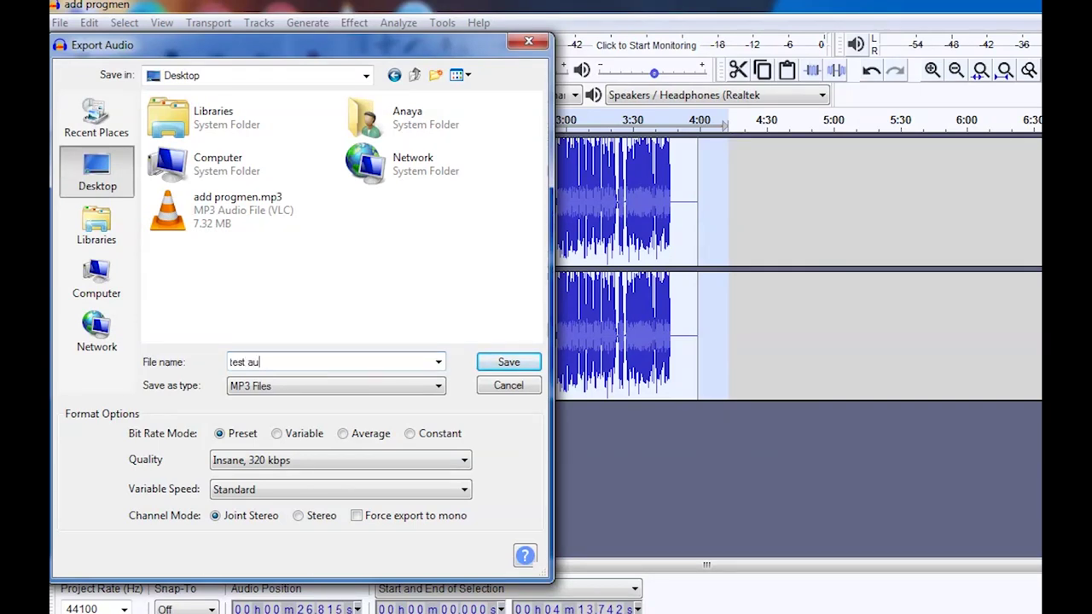
Keep MP3 Files at Insane, 320 kbps quality and save the export
click(296, 388)
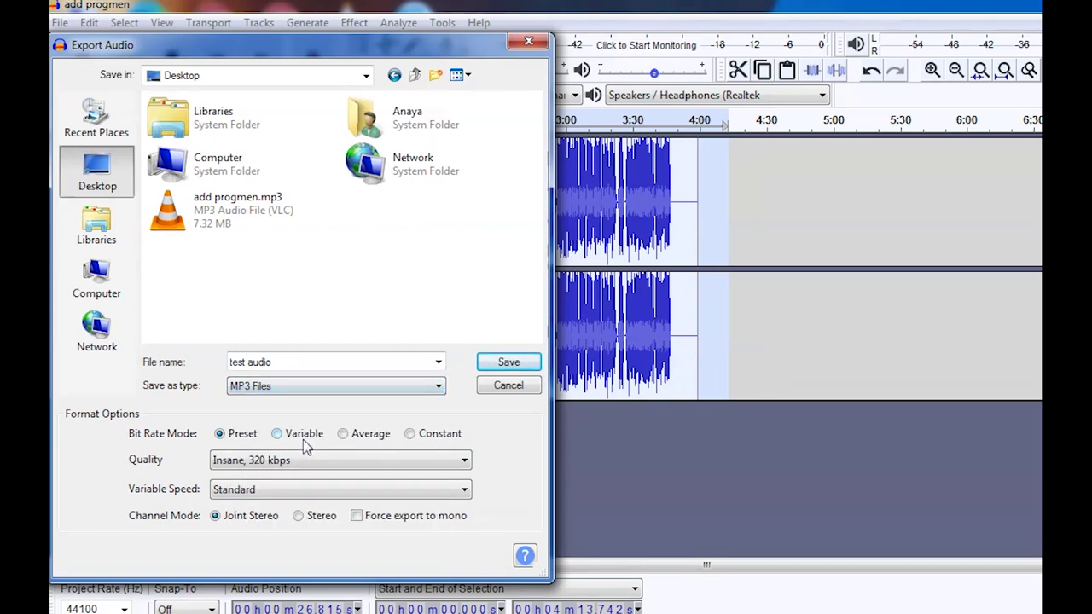
click(294, 462)
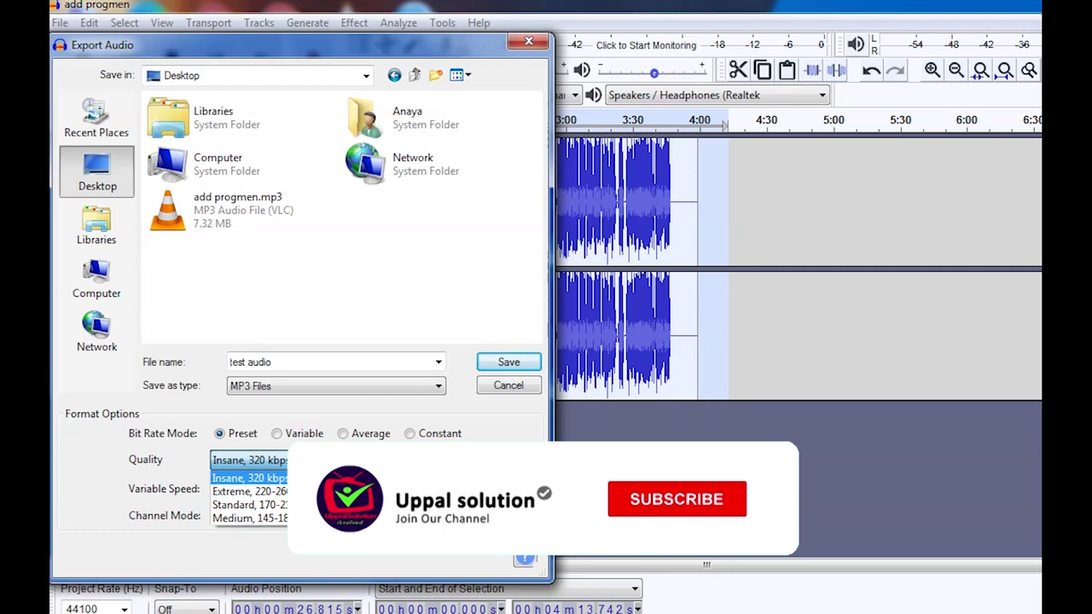
click(252, 478)
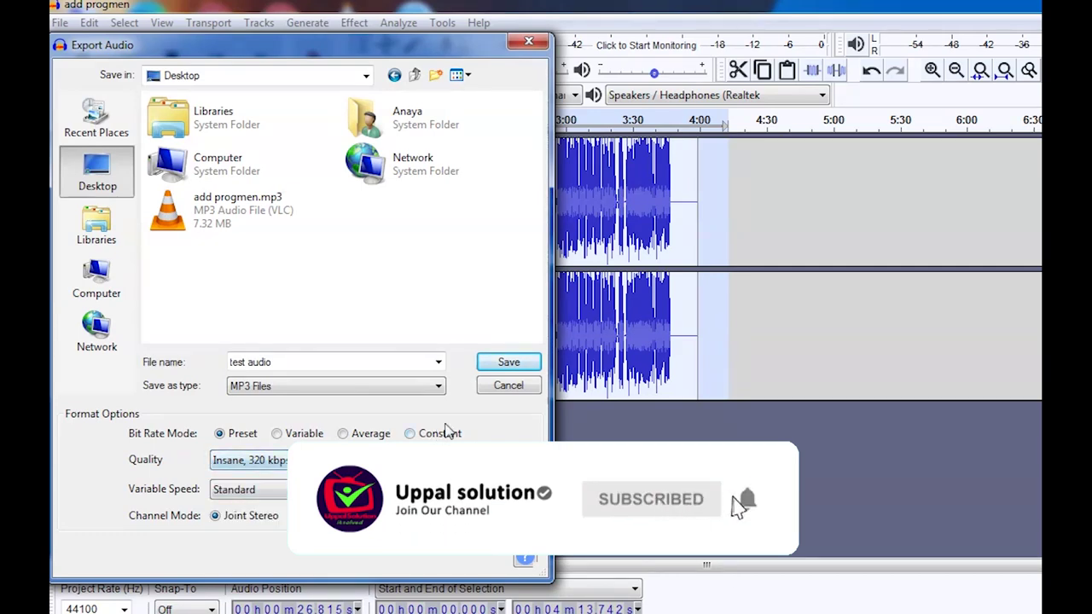
click(518, 367)
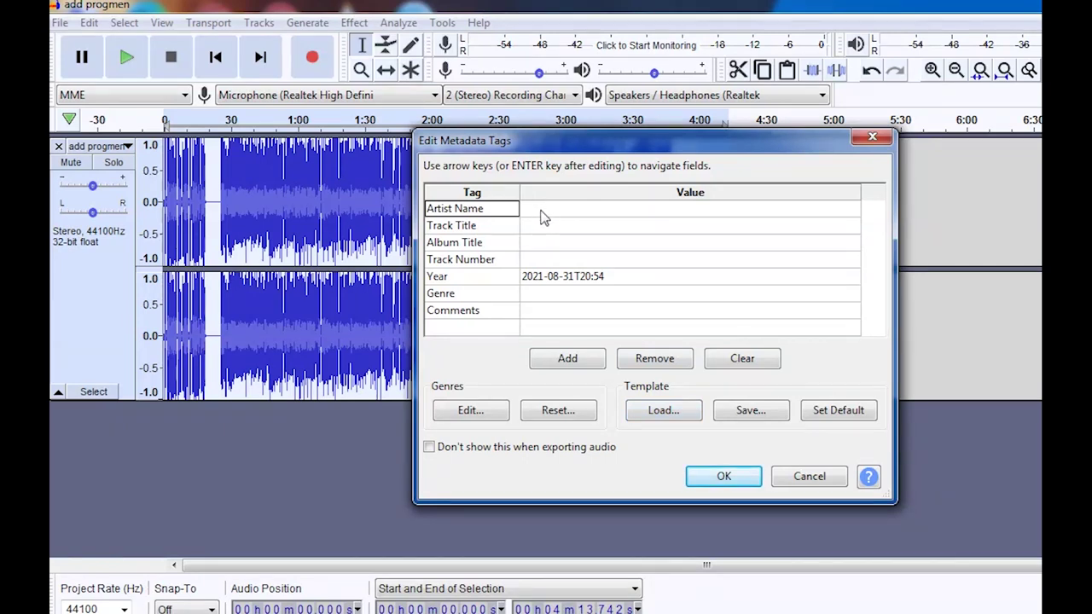
click(539, 213)
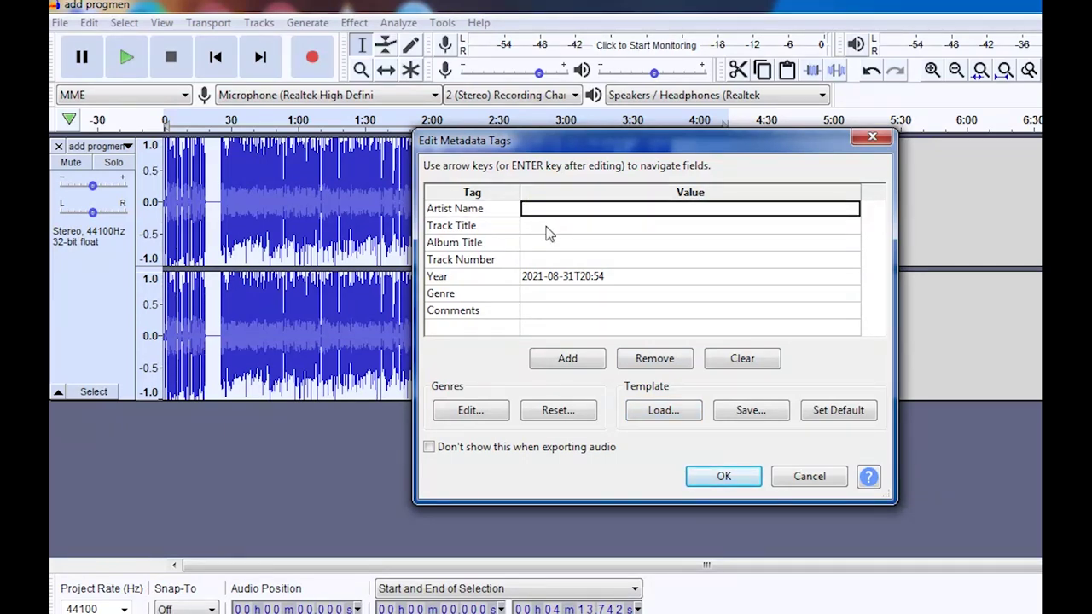
Leave the artist, title and album tags blank and confirm to begin writing the MP3
click(548, 227)
click(551, 247)
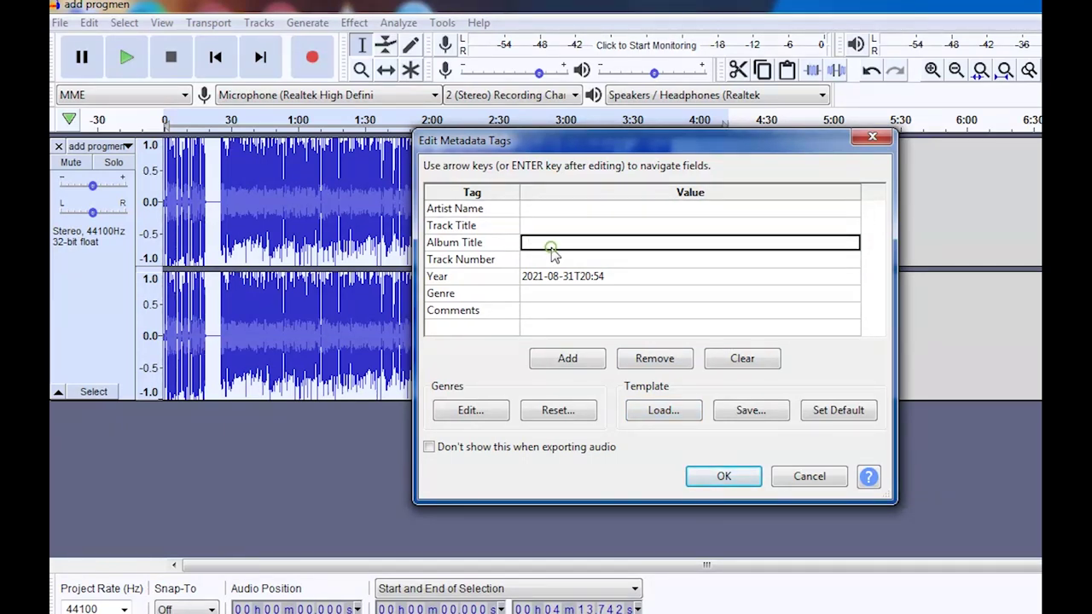
click(710, 481)
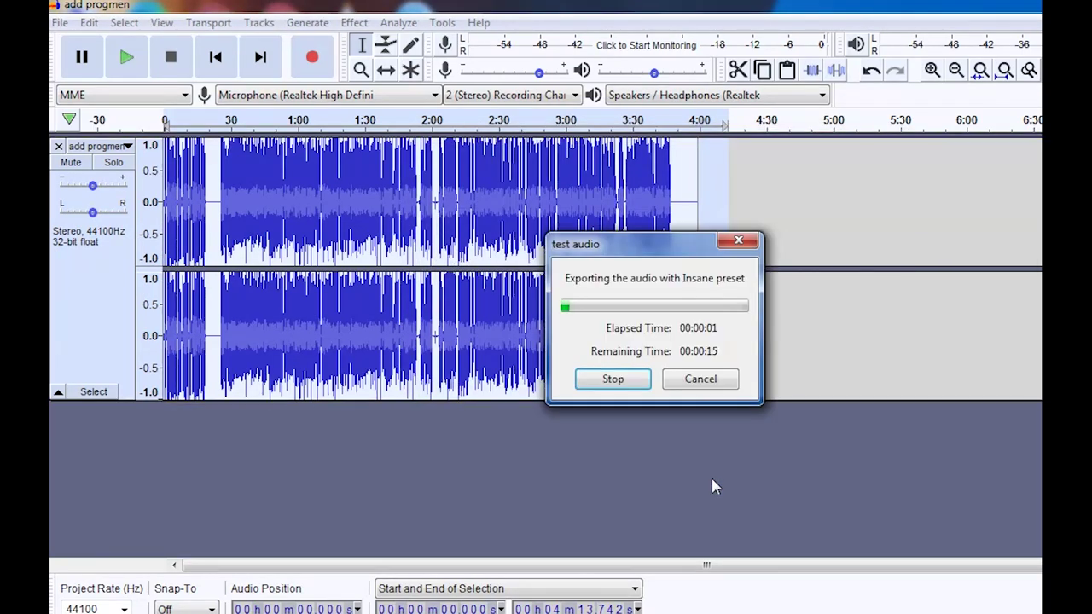